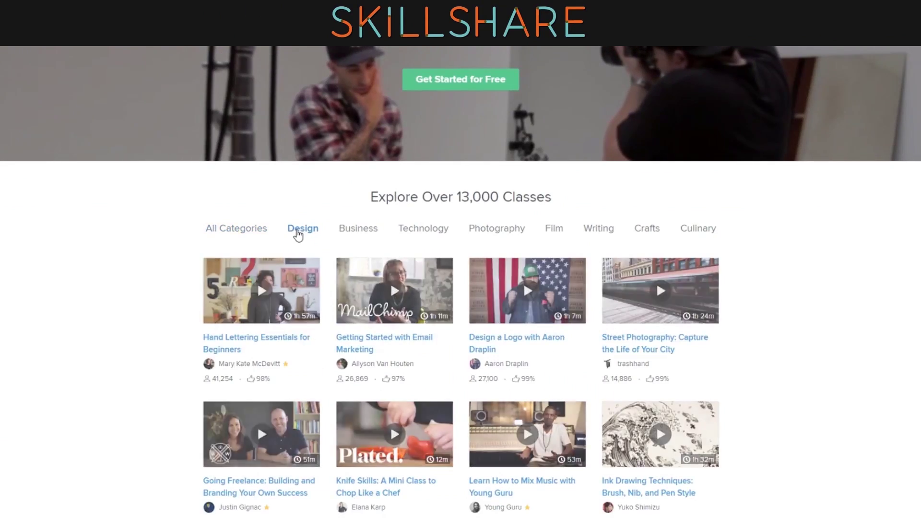
Step: Filter Skillshare classes to the Design category and scroll through the class list
left_click(350, 127)
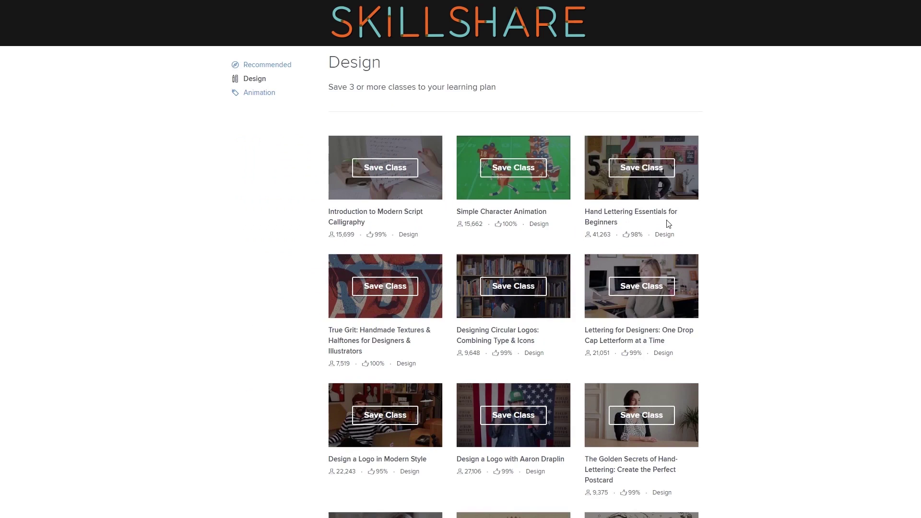
scroll(666, 226, "down", 10)
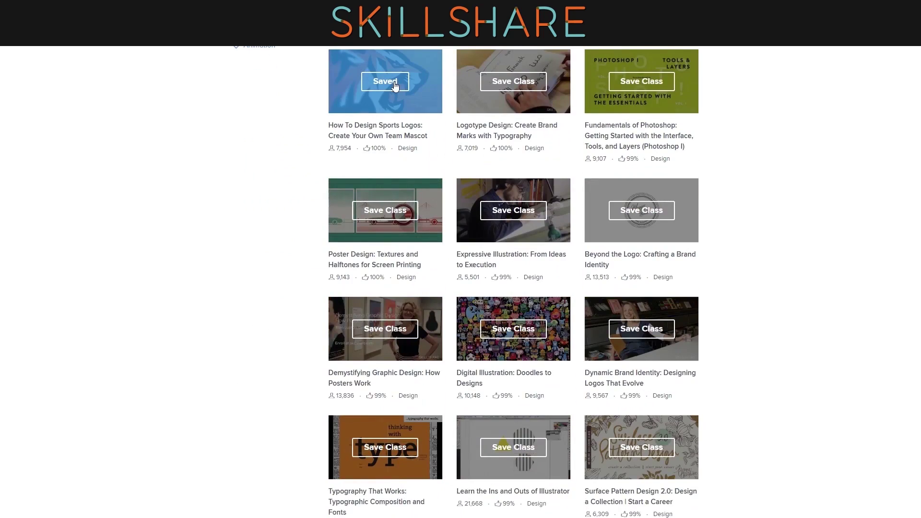
scroll(497, 152, "up", 10)
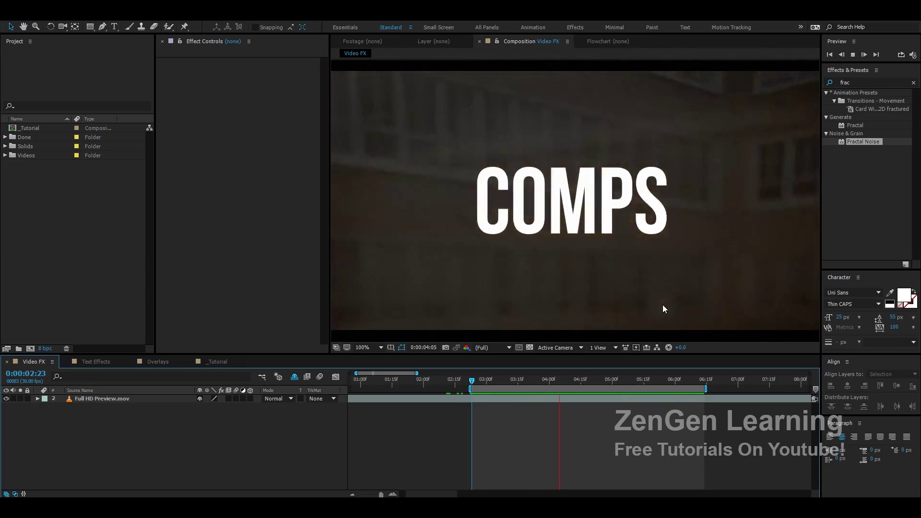
Step: Switch to the Text Effects comp and preview the Glitch 1.gif layer soloed
key("space")
left_click(90, 362)
key("space")
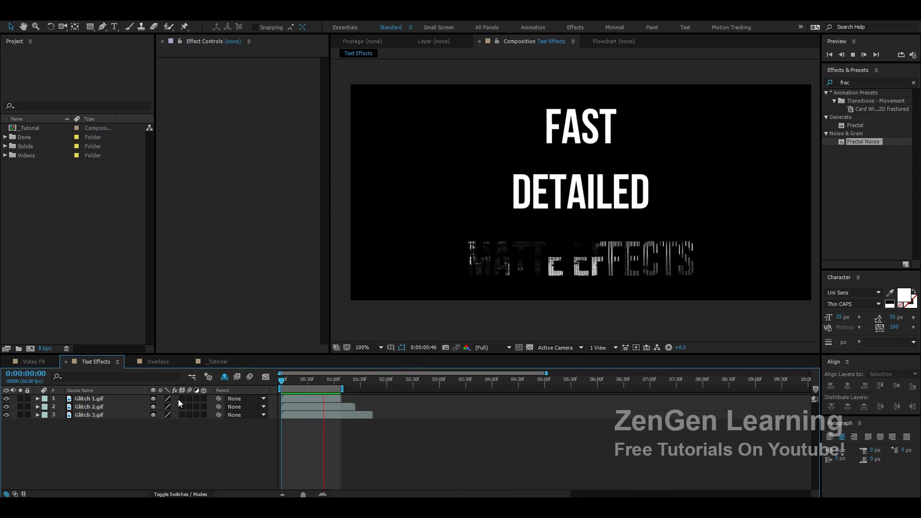
left_click(20, 399)
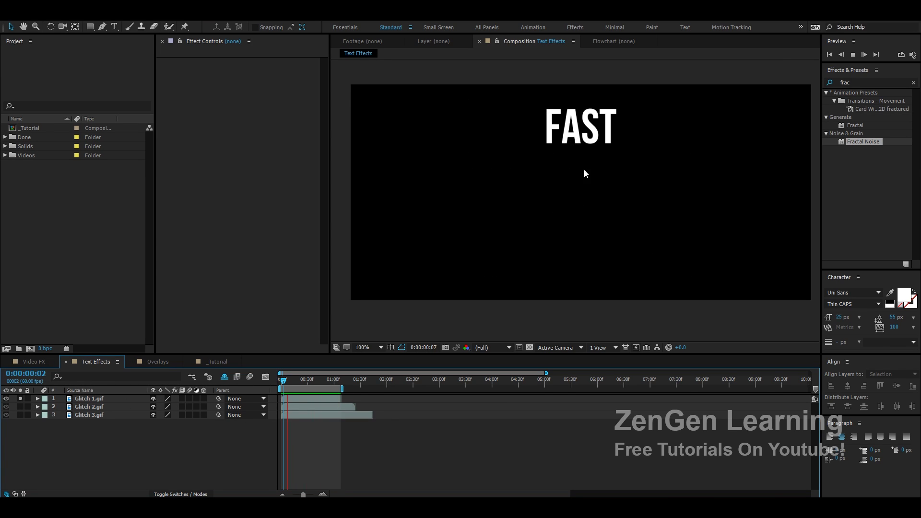
left_click(20, 399)
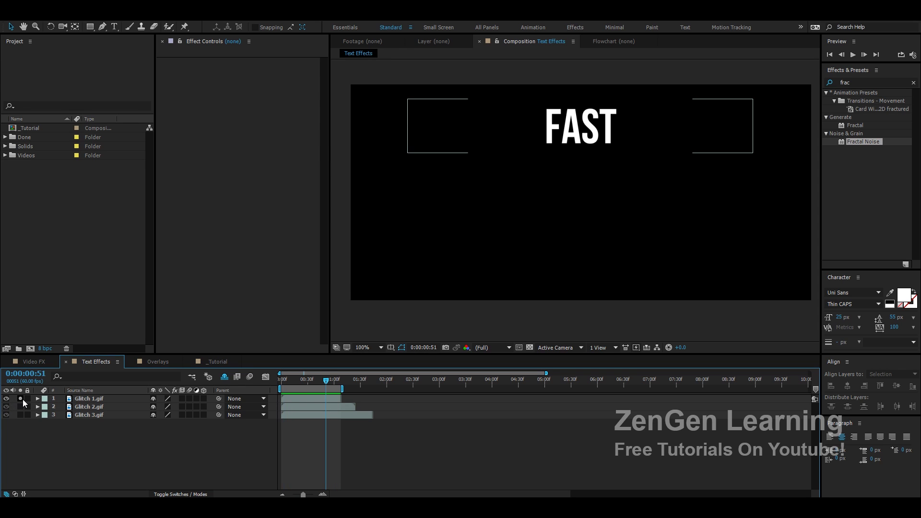
left_click(21, 399)
Step: Solo Glitch 2.gif and preview the DETAILED glitch, zooming in on a glitched frame
left_click(20, 407)
left_click_drag(330, 383, 315, 381)
key("period")
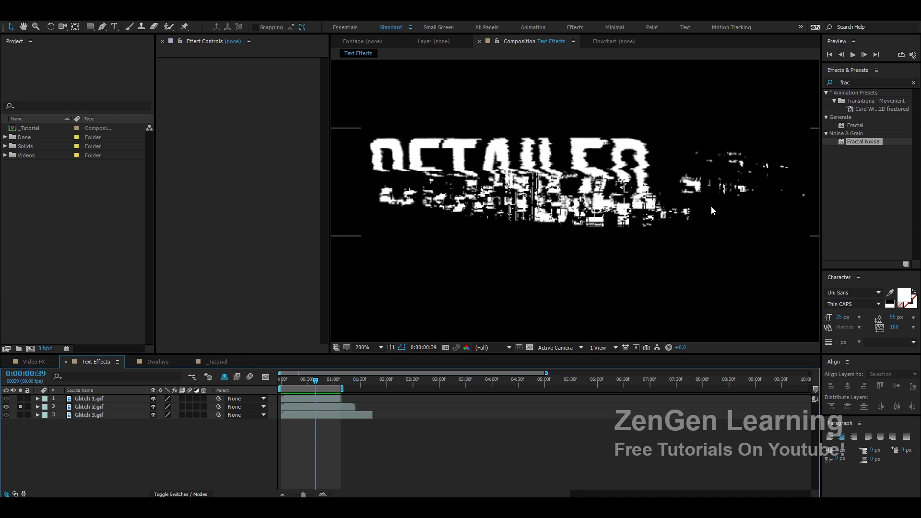
key("comma")
key("period")
key("comma")
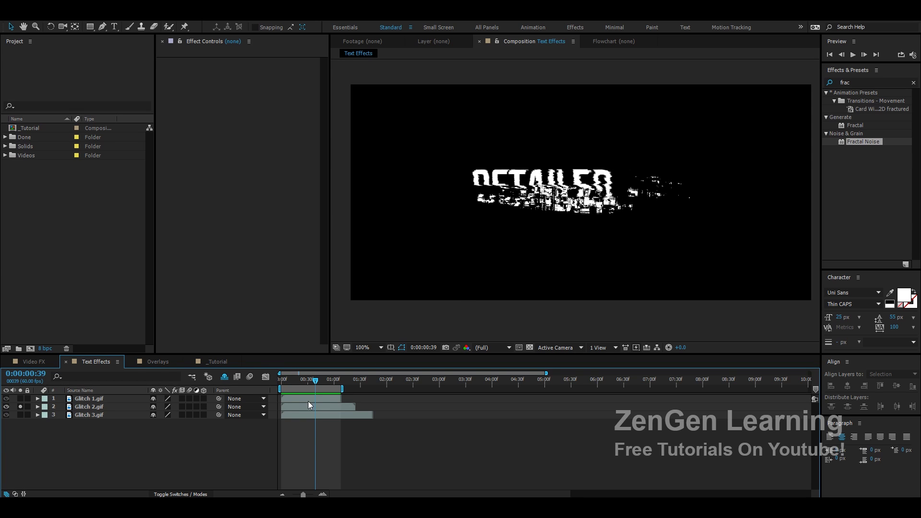
left_click_drag(317, 380, 214, 381)
key("space")
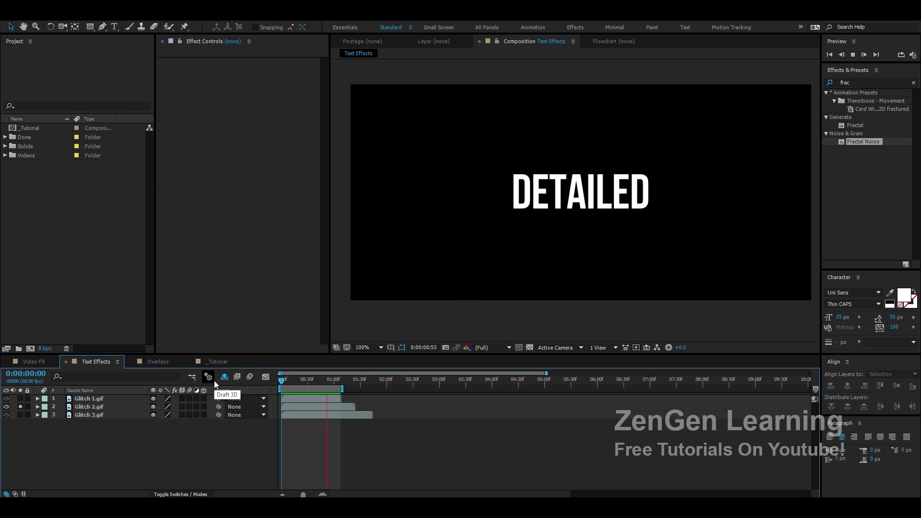
key("space")
left_click(20, 406)
Step: Solo Glitch 3.gif and preview the MATTE EFFECTS glitch from the start
left_click(20, 414)
key("Home")
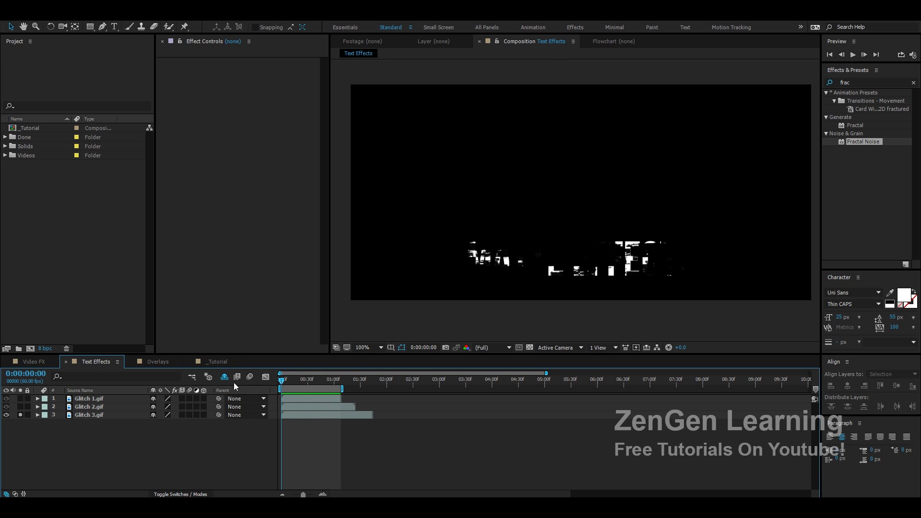
key("space")
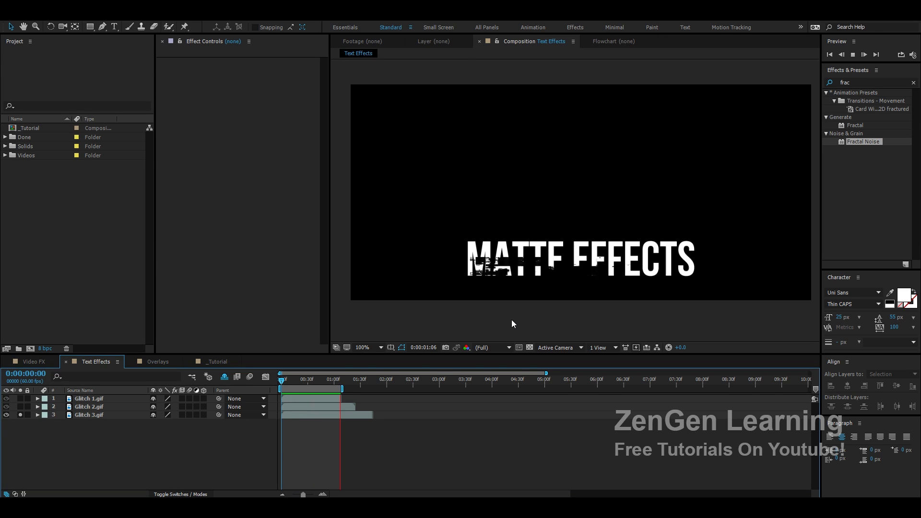
left_click(157, 363)
Step: Scrub the Overlays comp back to its first frame to view the overlay examples
left_click_drag(365, 381, 285, 380)
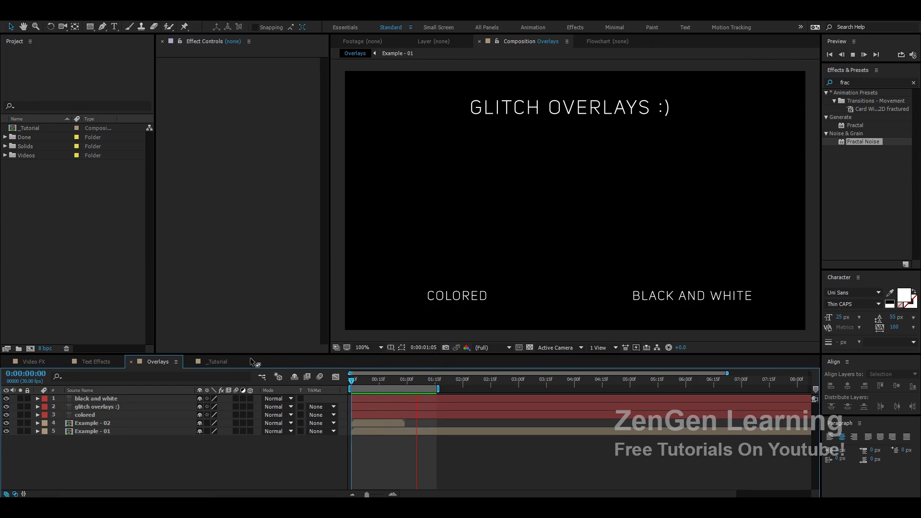
Step: Open the _Tutorial composition and move the time indicator to frame 15
left_click(218, 362)
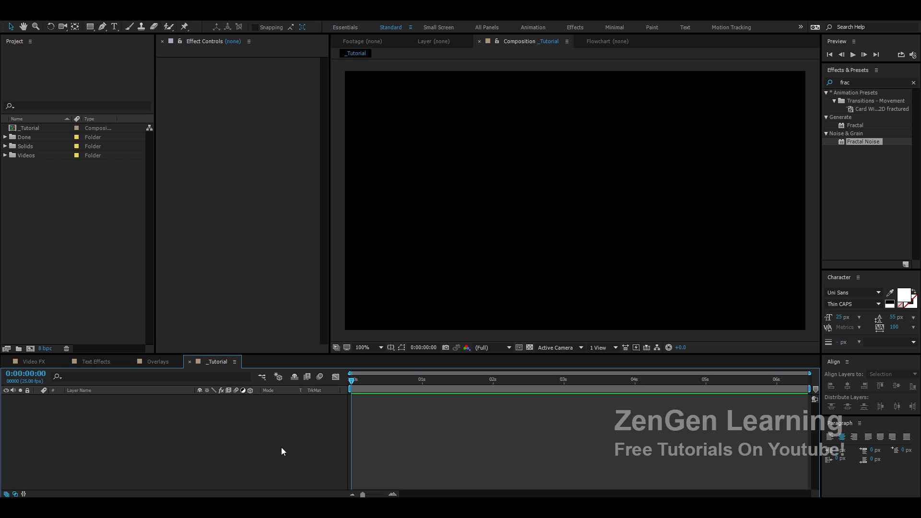
left_click_drag(418, 381, 393, 383)
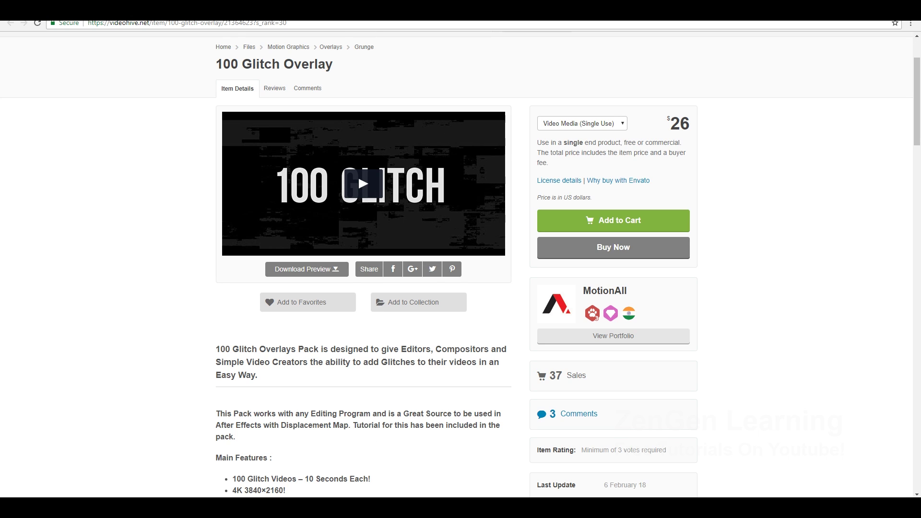
Step: Add a new solid layer with default settings at the start of _Tutorial
left_click(405, 509)
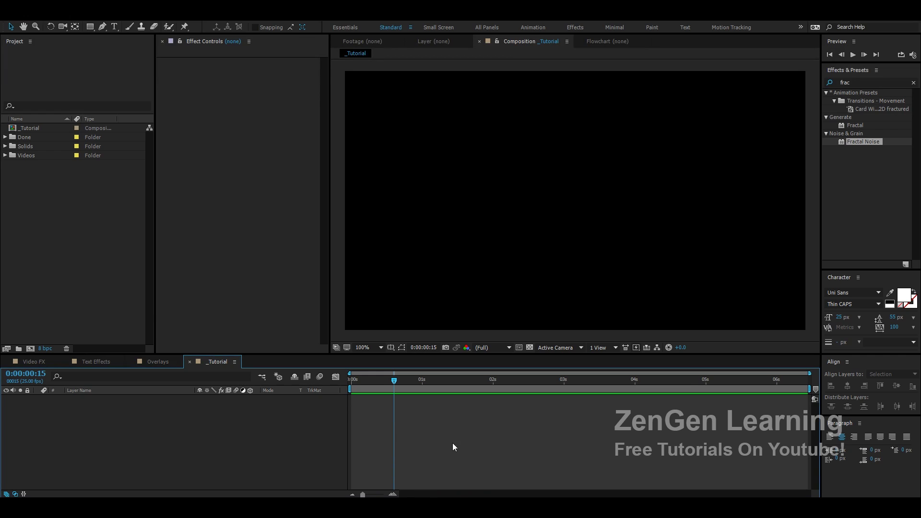
left_click_drag(395, 385, 200, 382)
right_click(197, 426)
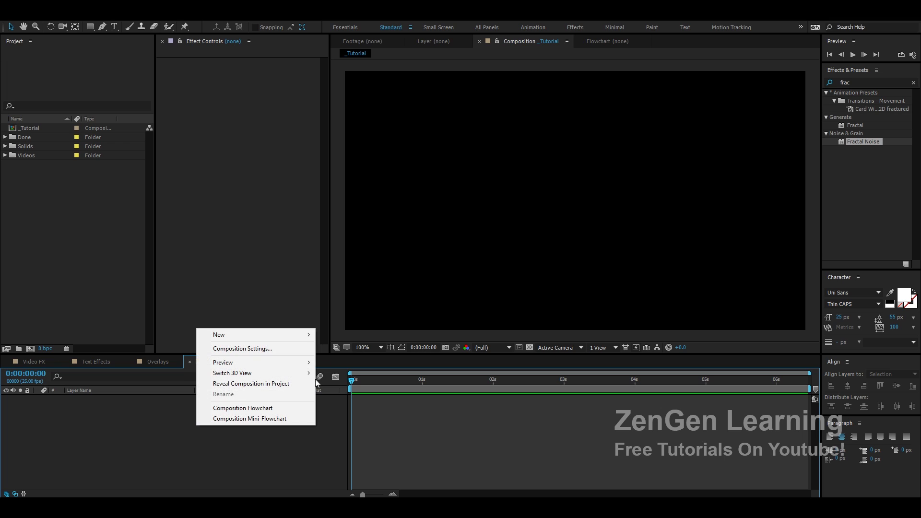
mouse_move(307, 341)
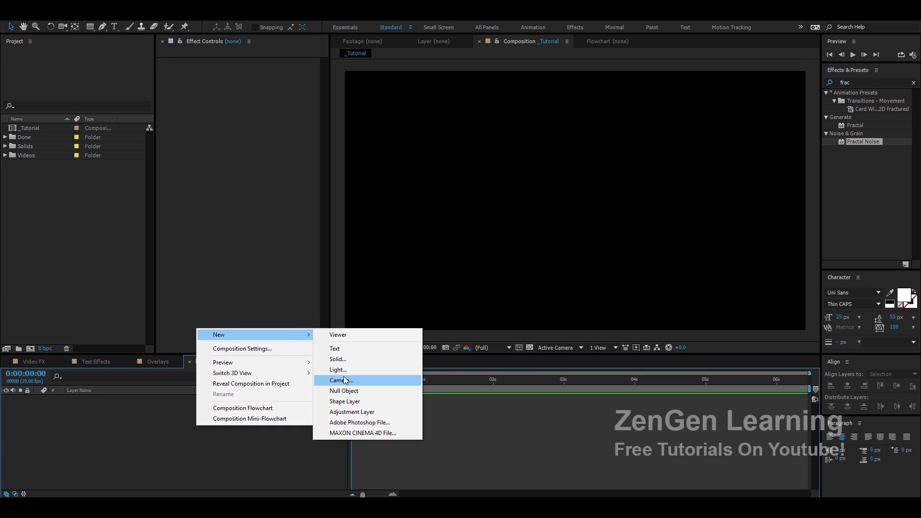
left_click(340, 358)
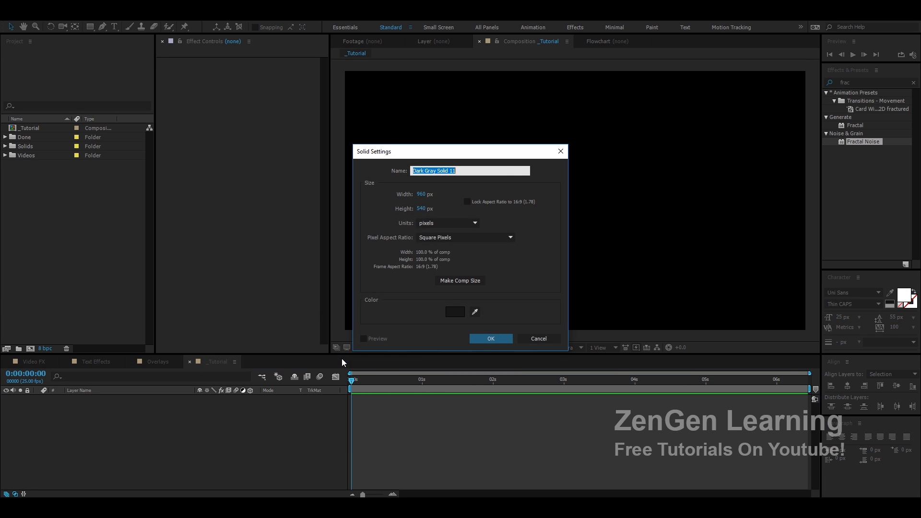
left_click(500, 339)
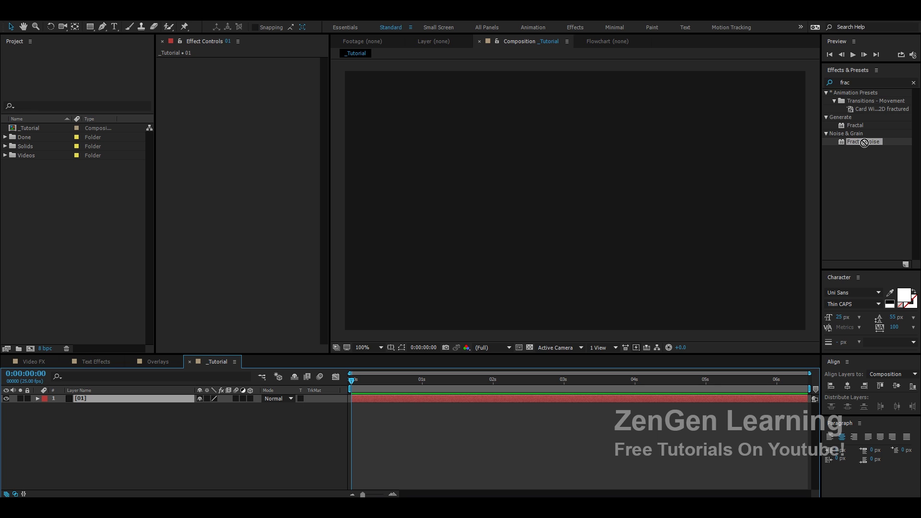
Step: Apply Fractal Noise to the solid and set its Noise Type to Block
left_click_drag(864, 142, 551, 250)
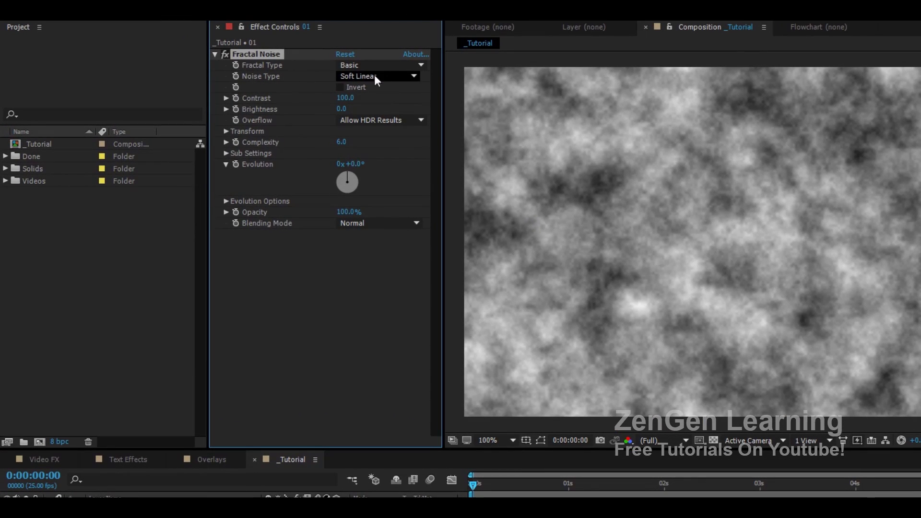
left_click(376, 76)
left_click(372, 90)
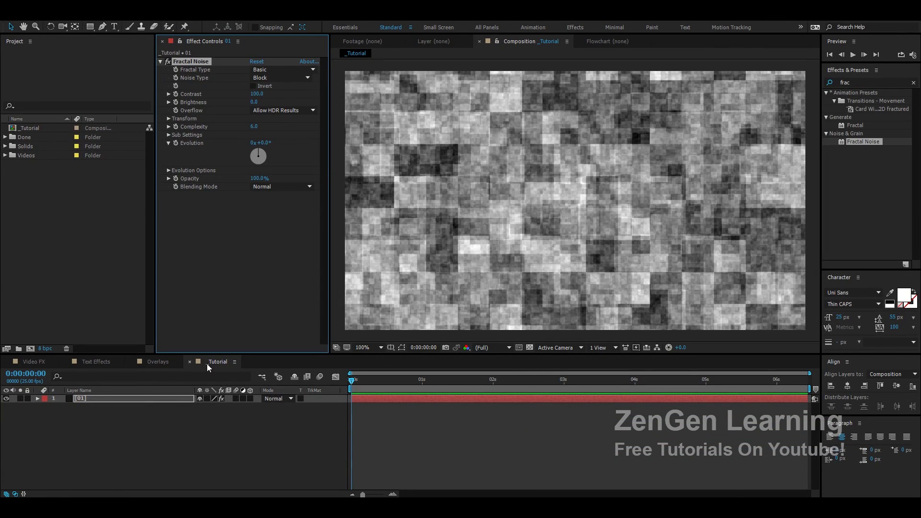
left_click(158, 361)
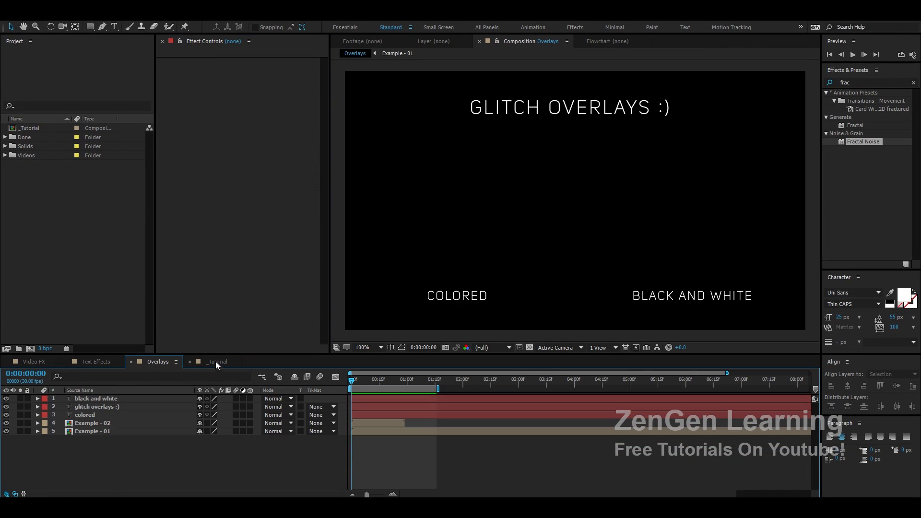
Step: Open the Example - 02 precomp, solo its bottom glitch-lines layer and scrub through frames
left_click(376, 381)
double_click(100, 424)
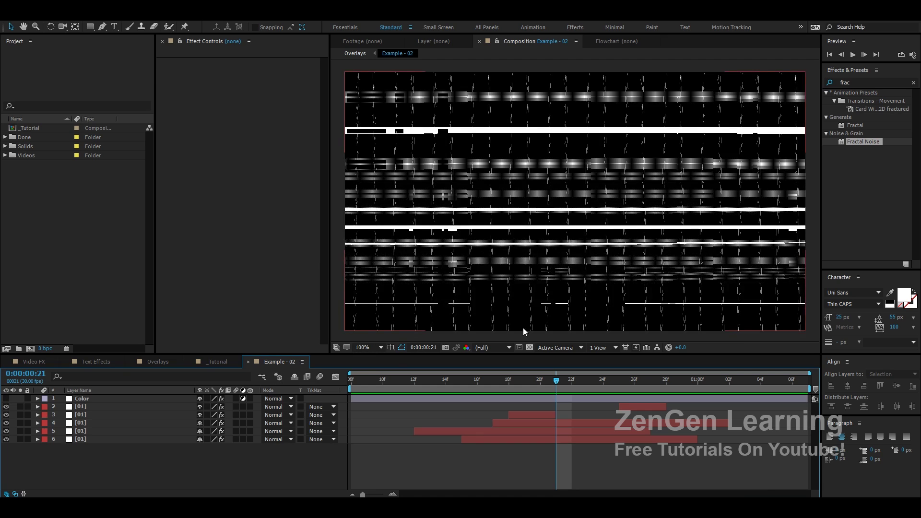
left_click(21, 440)
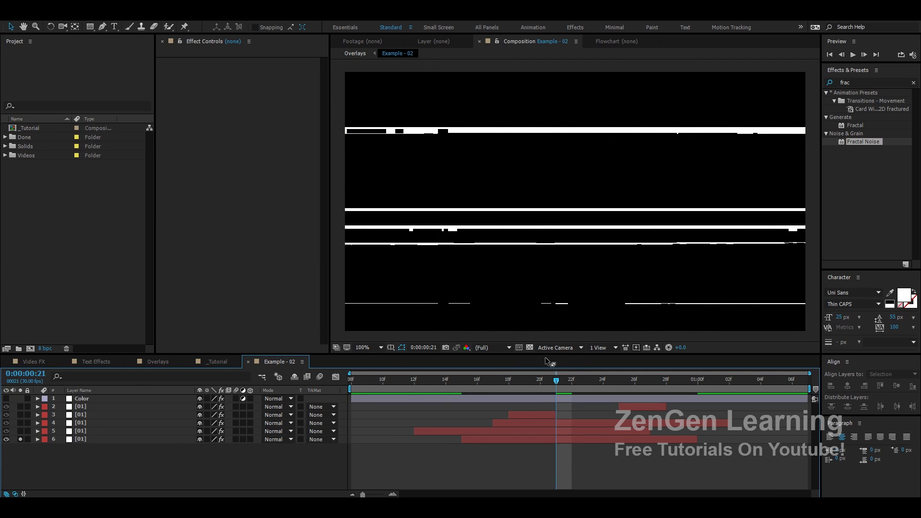
left_click_drag(551, 381, 477, 387)
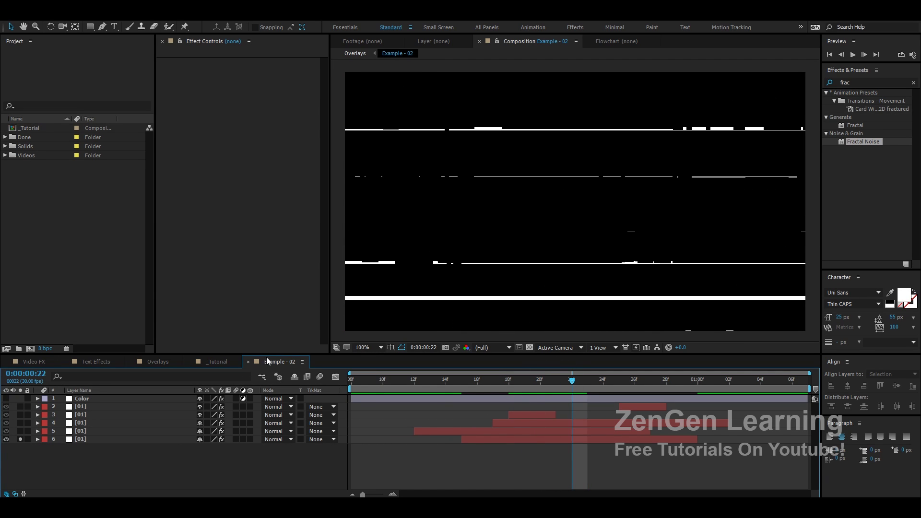
scroll(271, 361, "up", 1)
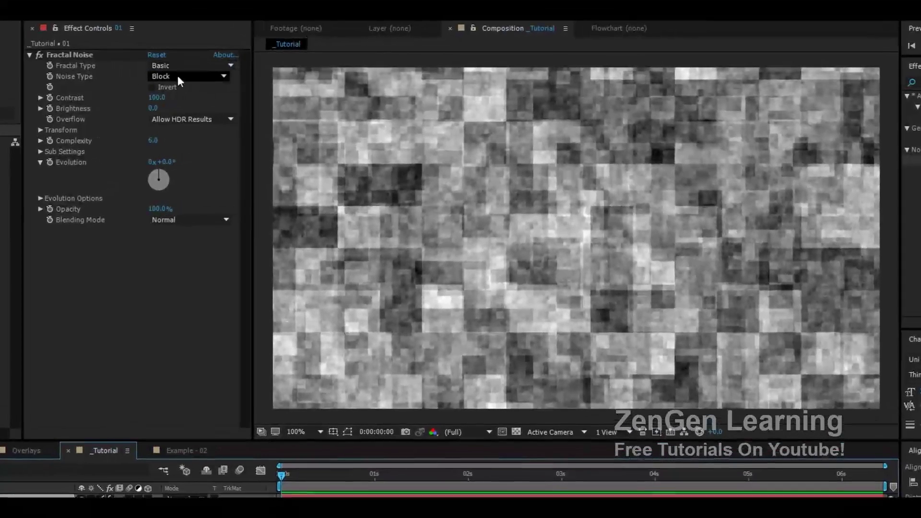
Step: Try Spline noise, then return to Block noise with the Basic fractal type
left_click(177, 75)
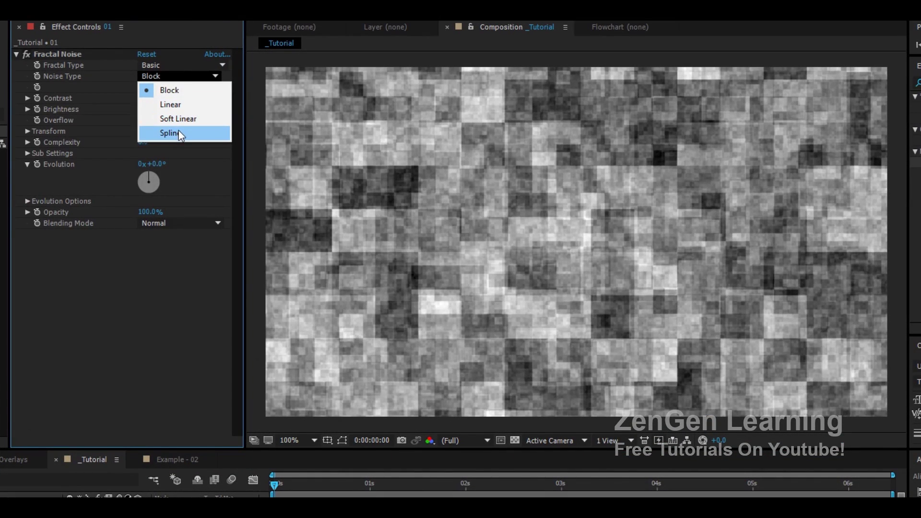
left_click(178, 133)
left_click(174, 77)
left_click(169, 91)
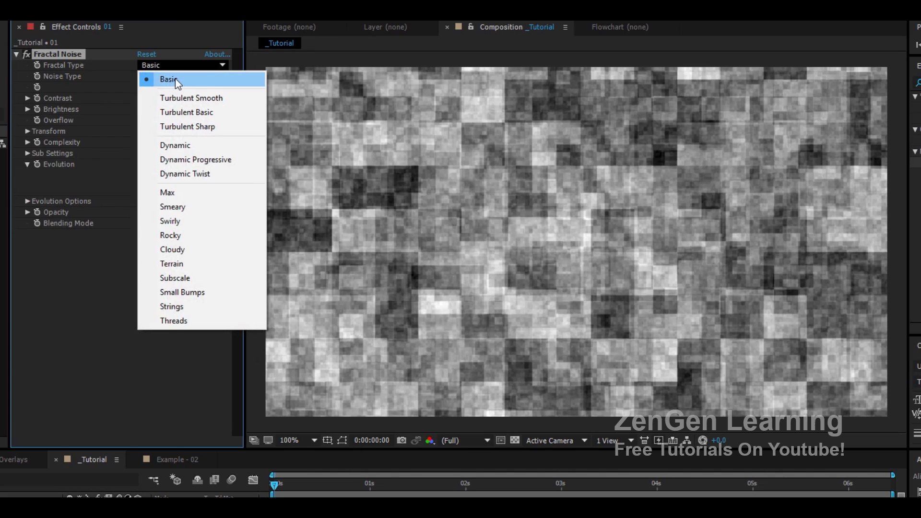
left_click(175, 79)
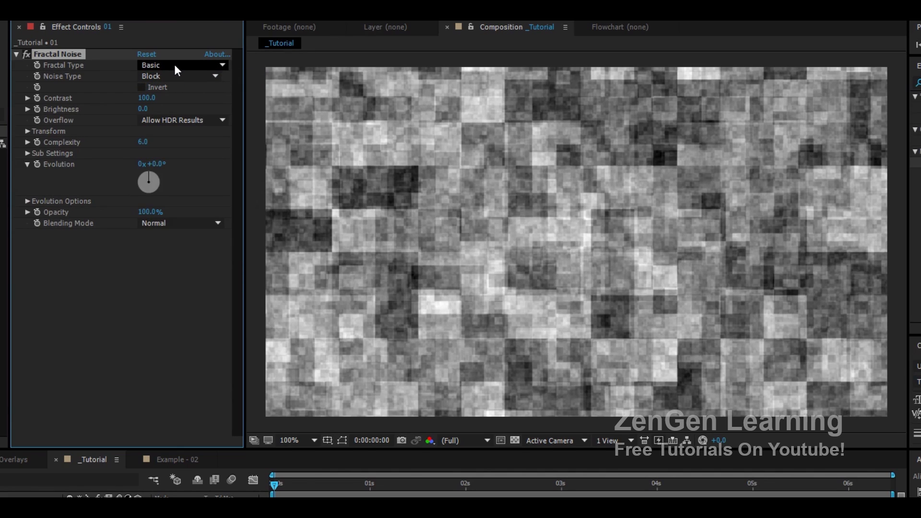
Step: Set the Fractal Noise Contrast to 150, then raise it to 200
left_click(148, 98)
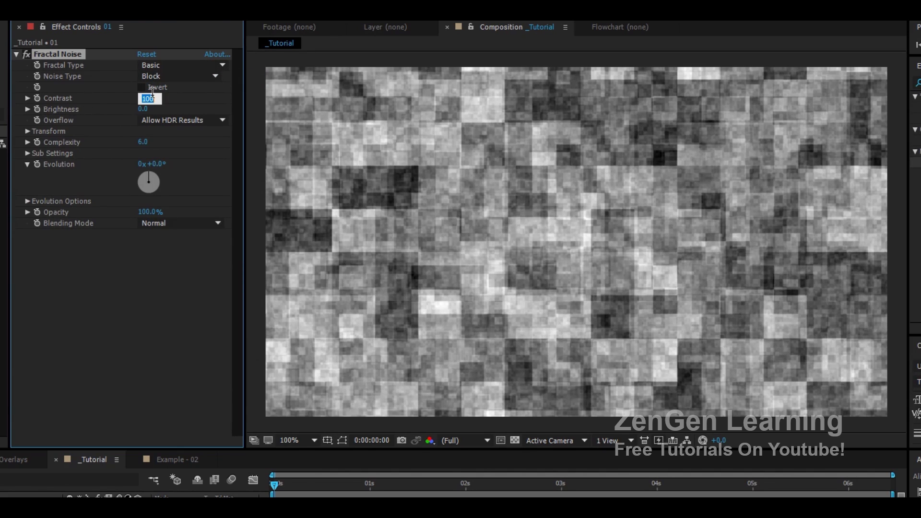
type("150")
key("Return")
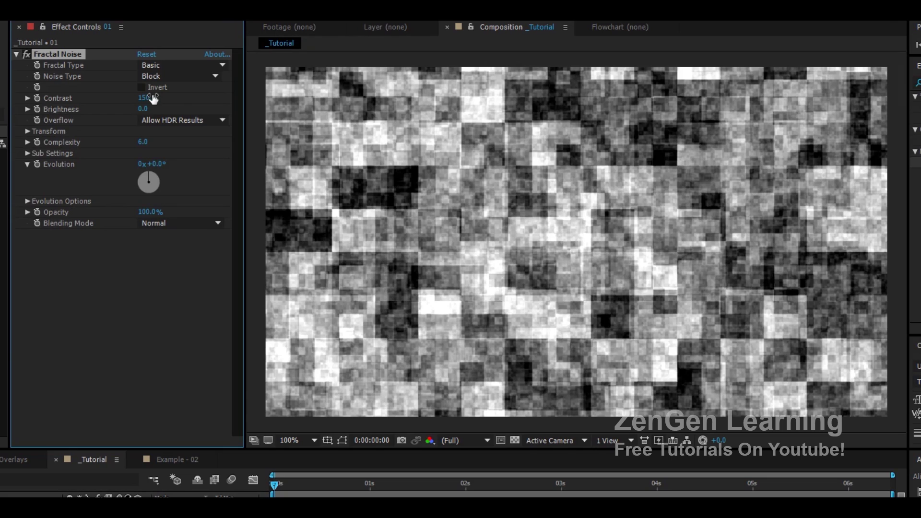
left_click(148, 98)
type("200")
key("Return")
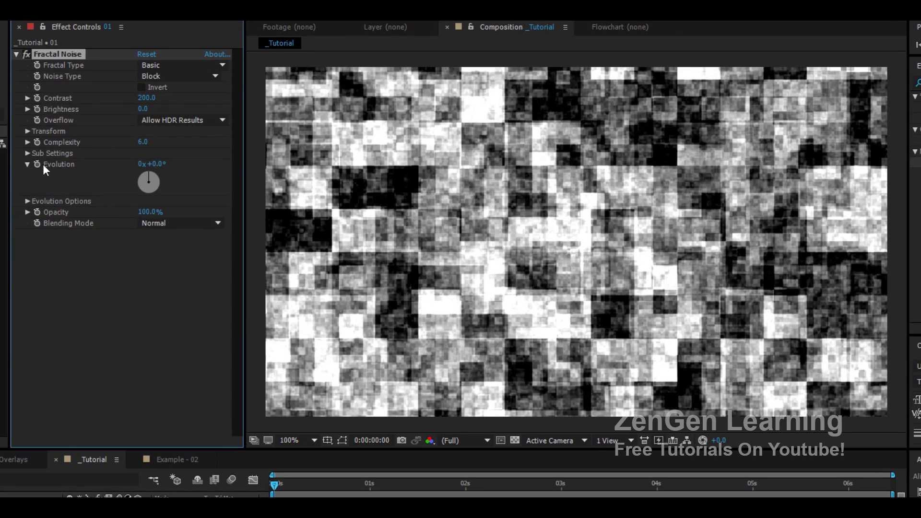
Step: Expand the Fractal Noise Transform, uncheck Uniform Scaling, and select the Scale Width value
left_click(27, 131)
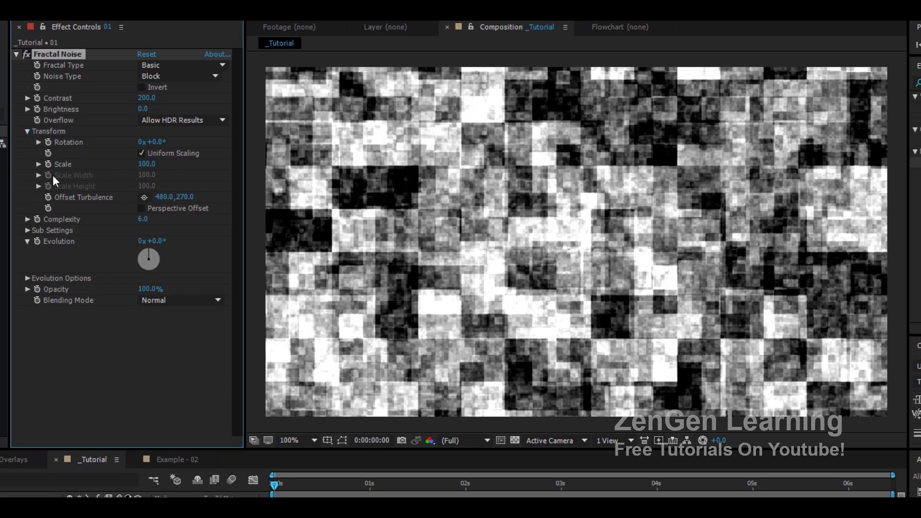
left_click(141, 153)
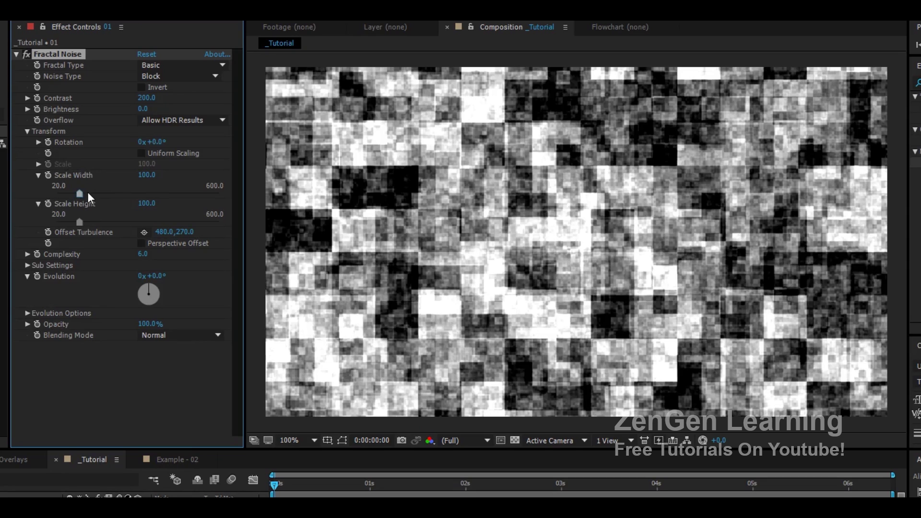
left_click(144, 183)
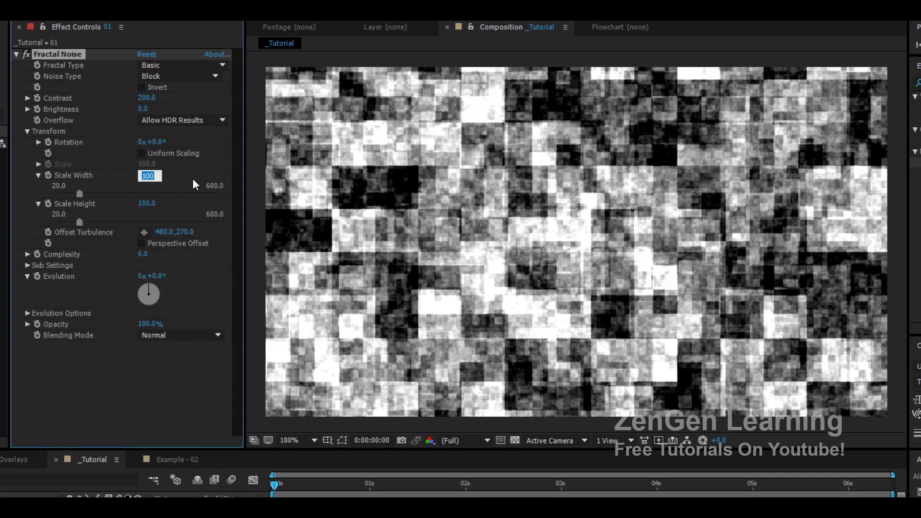
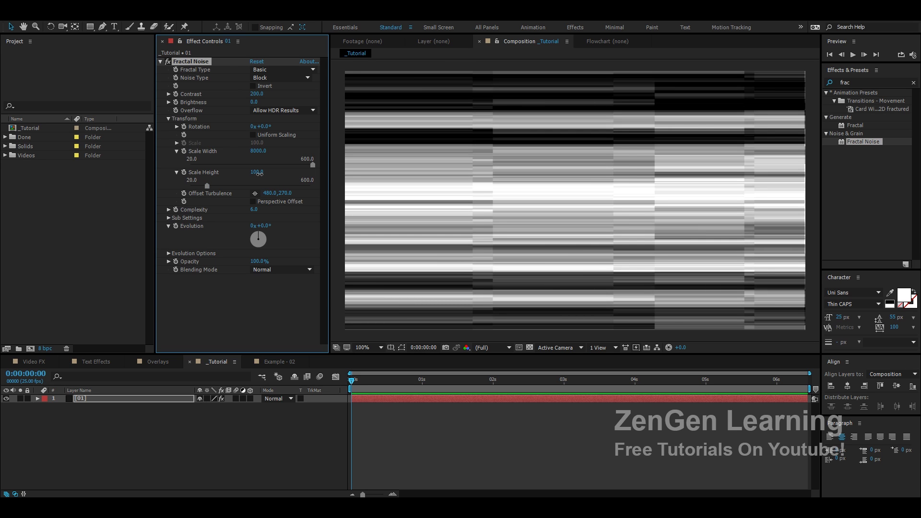
Step: Lower the Fractal Noise Scale Height to 50 to flatten the noise into streaks
left_click_drag(261, 176, 240, 172)
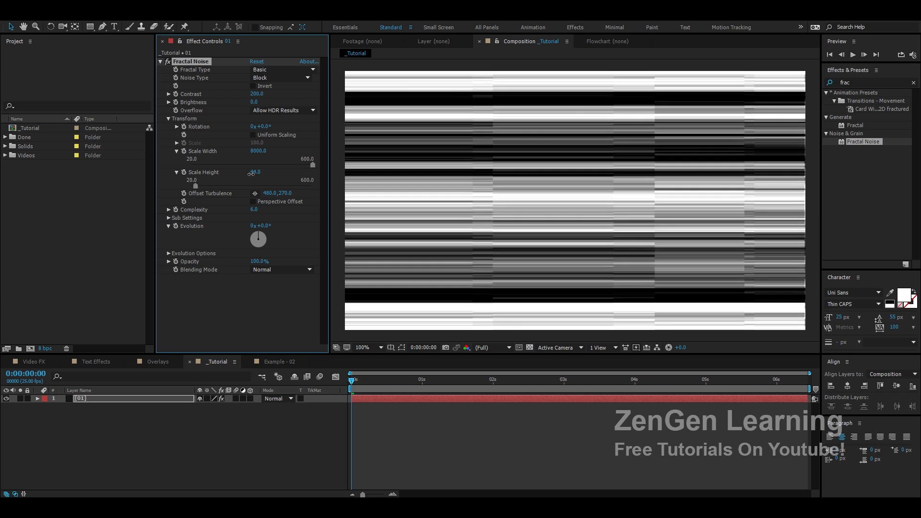
left_click(257, 172)
type("50")
key("Return")
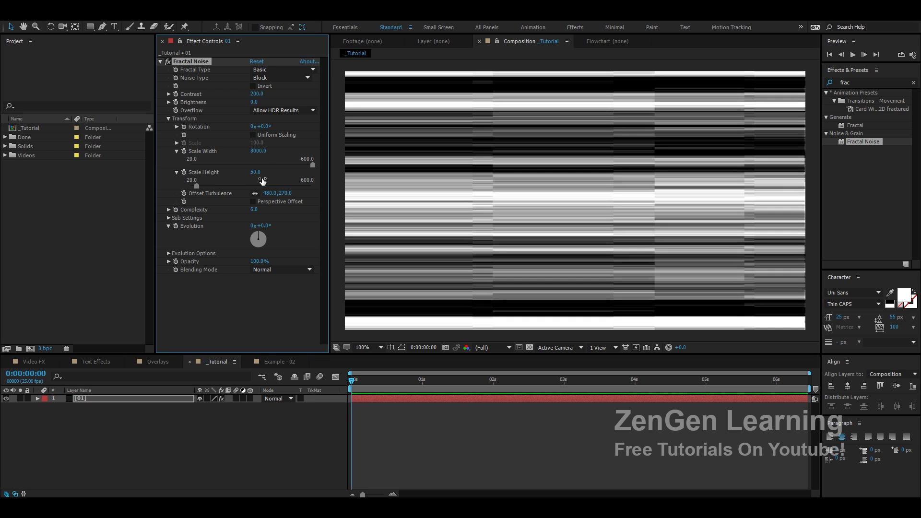
Step: Scrub the timeline and test an Evolution change, then undo it
left_click_drag(378, 389, 397, 386)
key("Home")
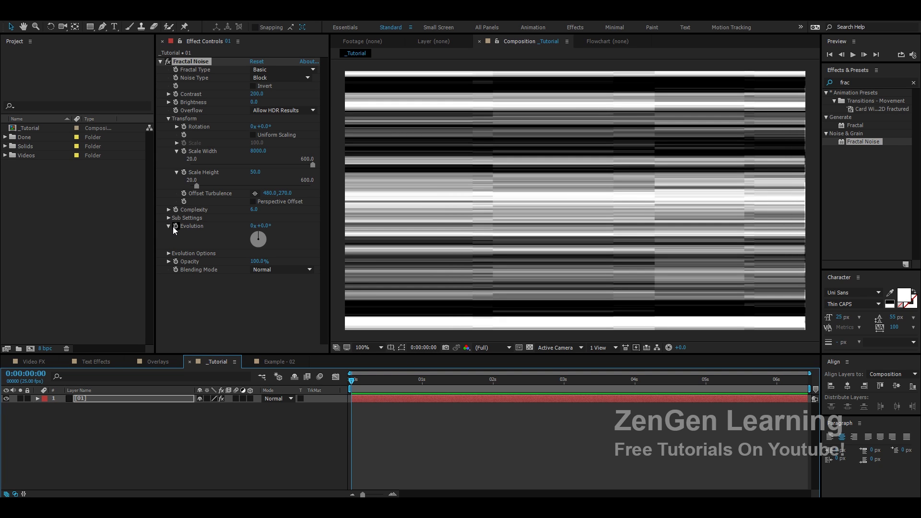
left_click_drag(268, 227, 408, 222)
key("ctrl+z")
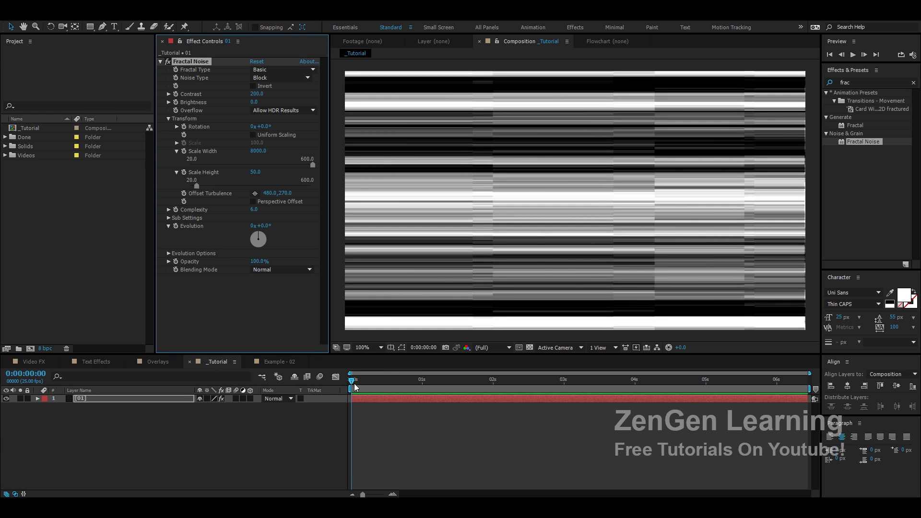
left_click_drag(354, 384, 243, 381)
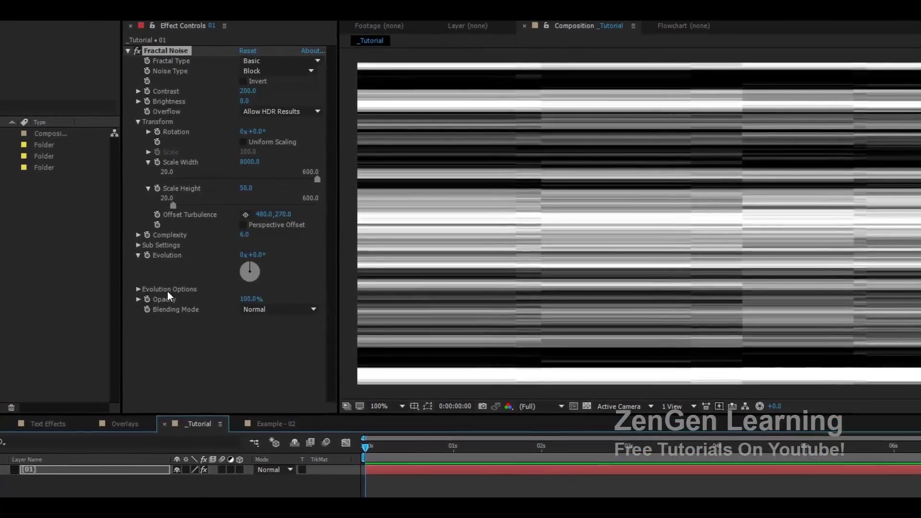
Step: Add a time*5 expression to the Fractal Noise Random Seed and preview the changing pattern
left_click(138, 291)
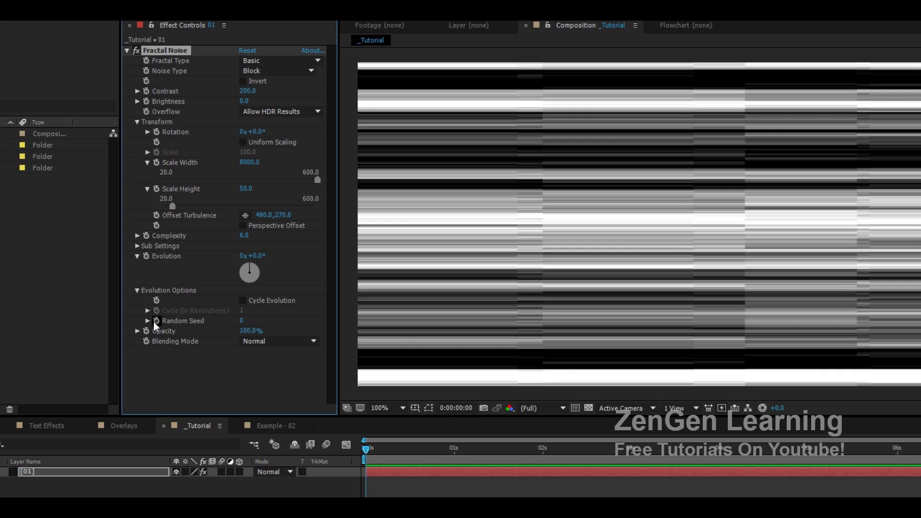
left_click(160, 323, "alt")
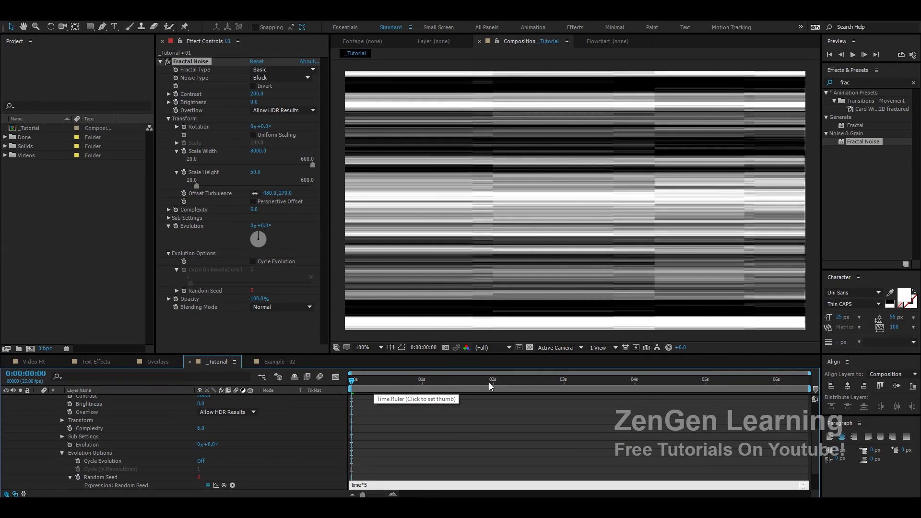
left_click(427, 408)
left_click_drag(353, 382, 105, 381)
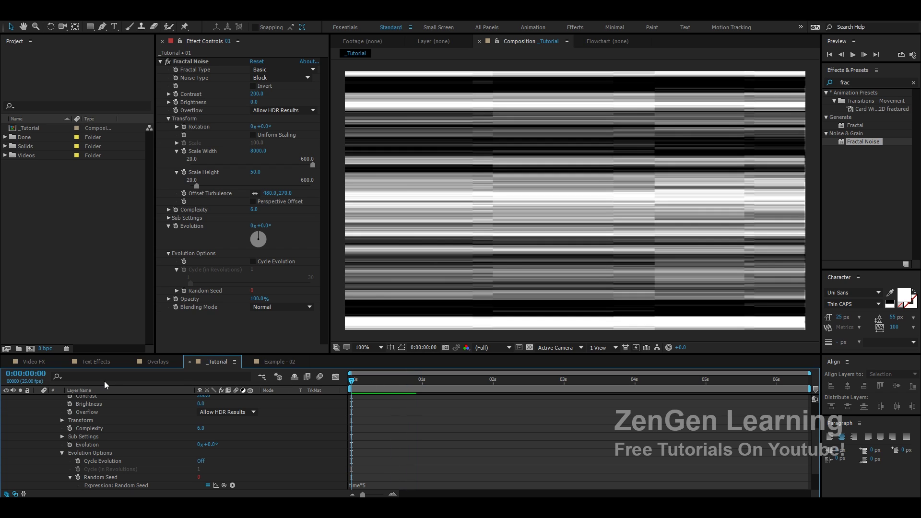
key("space")
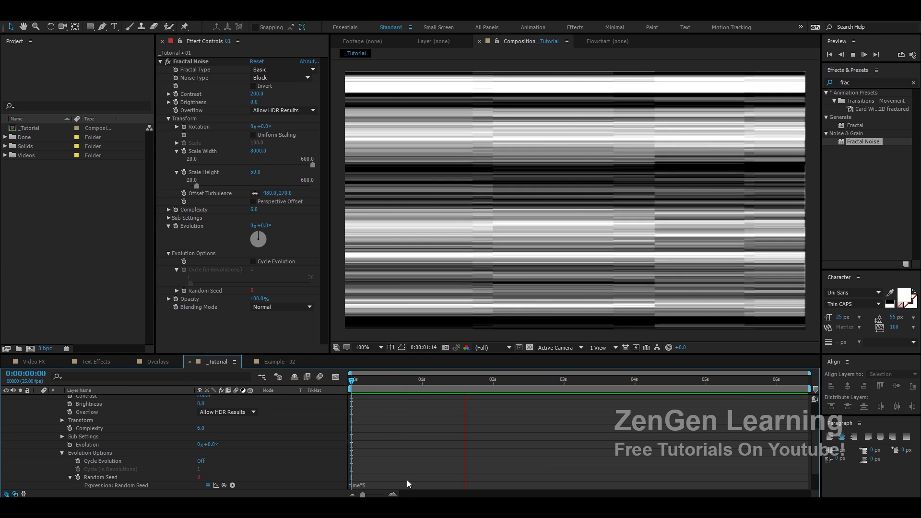
key("e")
key("e")
key("space")
left_click_drag(564, 381, 288, 388)
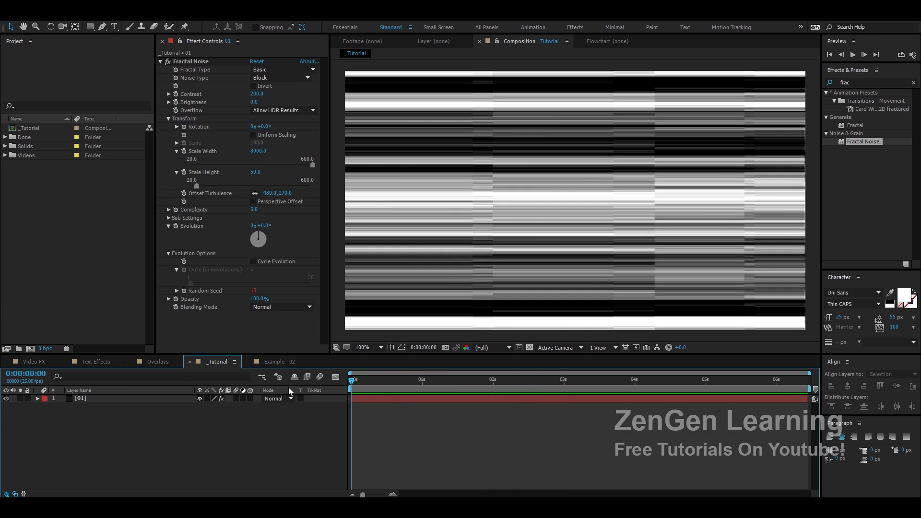
key("space")
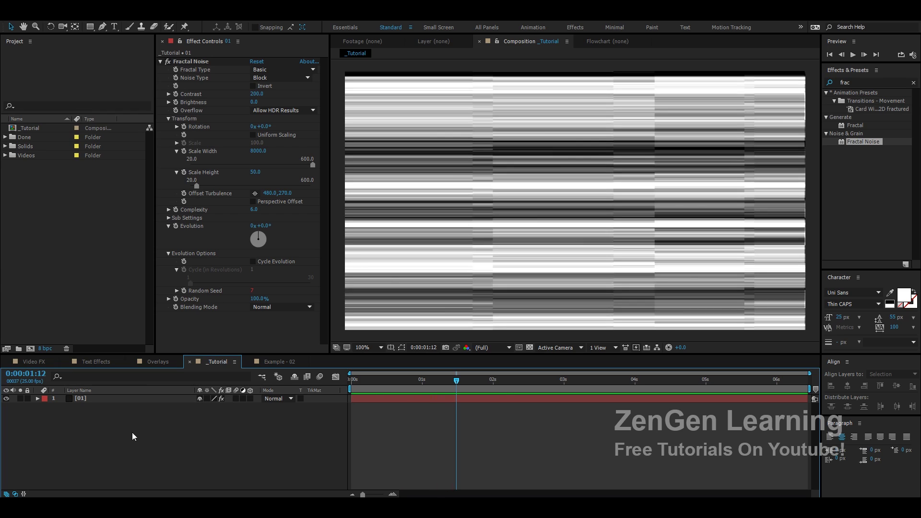
Step: Try a time*50 multiplier in the Random Seed expression, preview it, then undo back to time*5
key("e")
key("e")
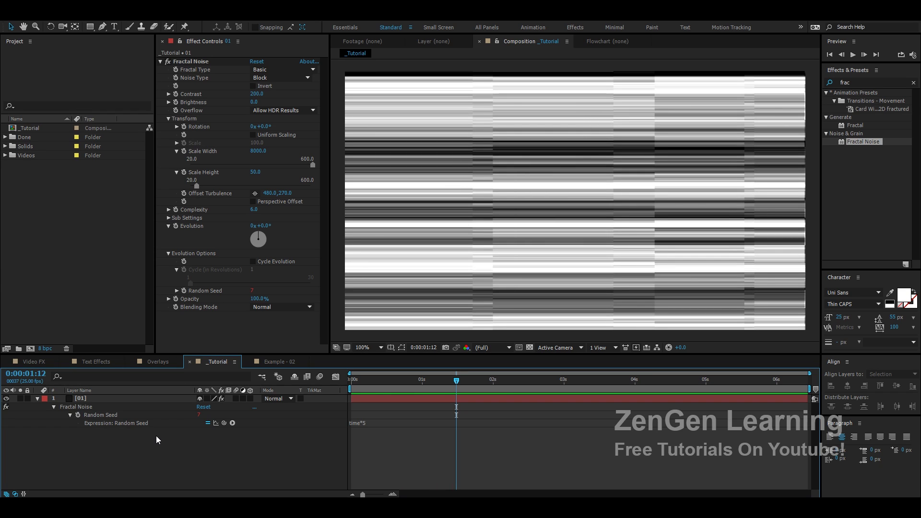
left_click(374, 422)
double_click(366, 423)
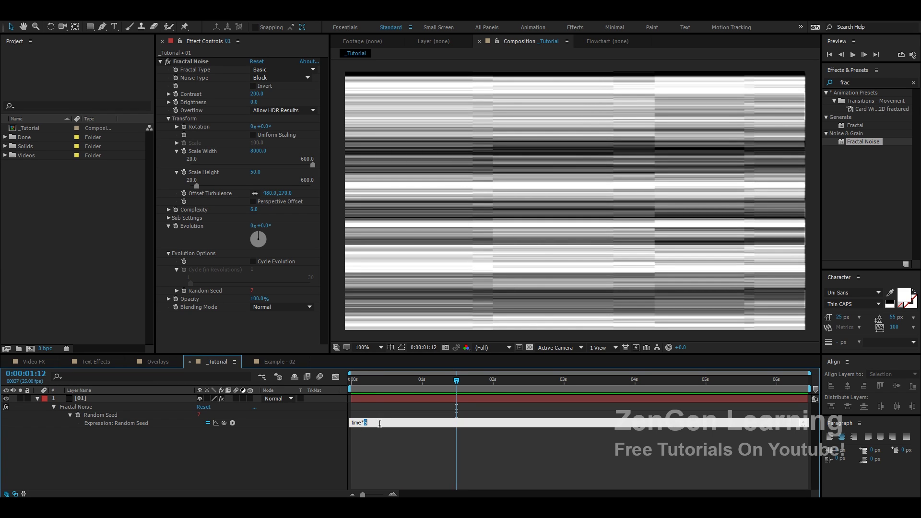
type("50")
key("KP_Enter")
key("space")
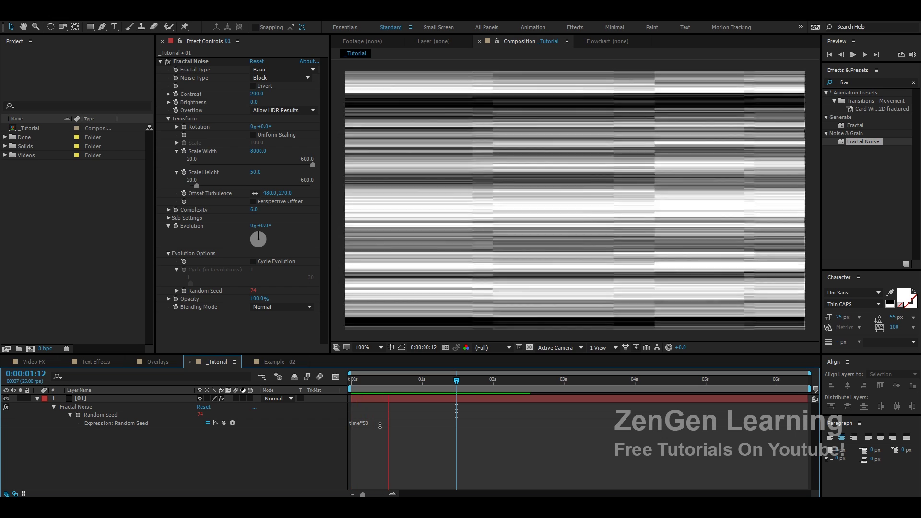
key("space")
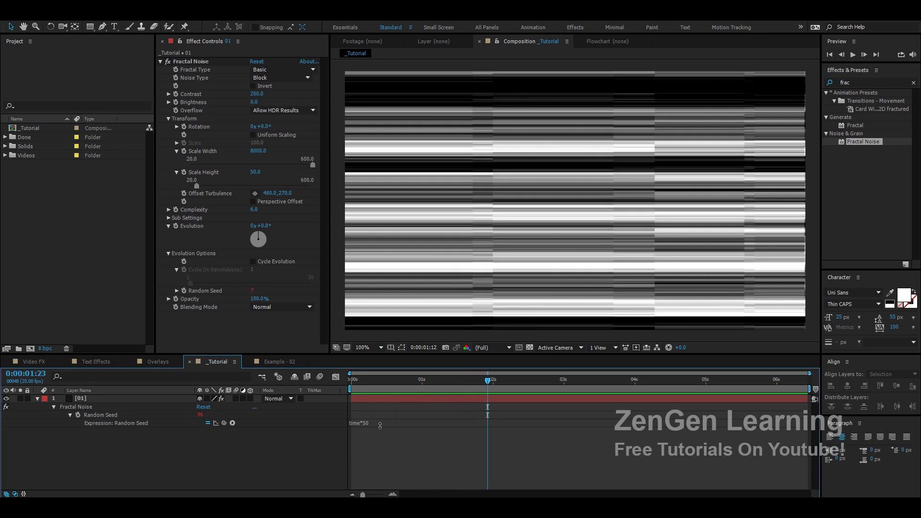
key("ctrl+z")
key("e")
key("e")
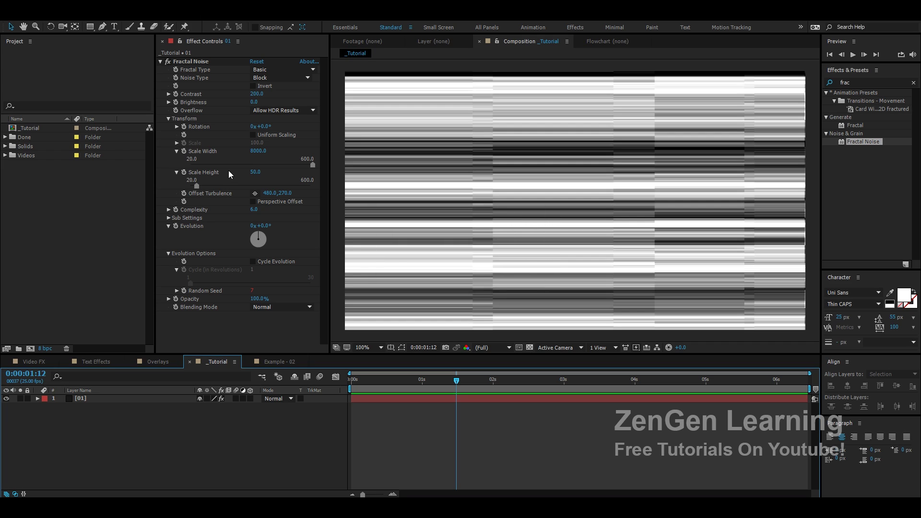
Step: Search 'luma' in Effects & Presets and apply Luma Key to layer 01
left_click(160, 61)
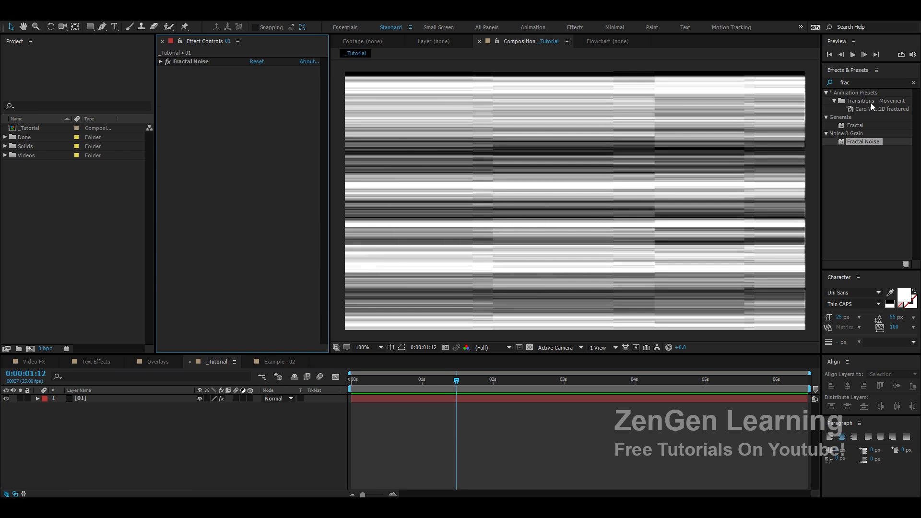
left_click(864, 82)
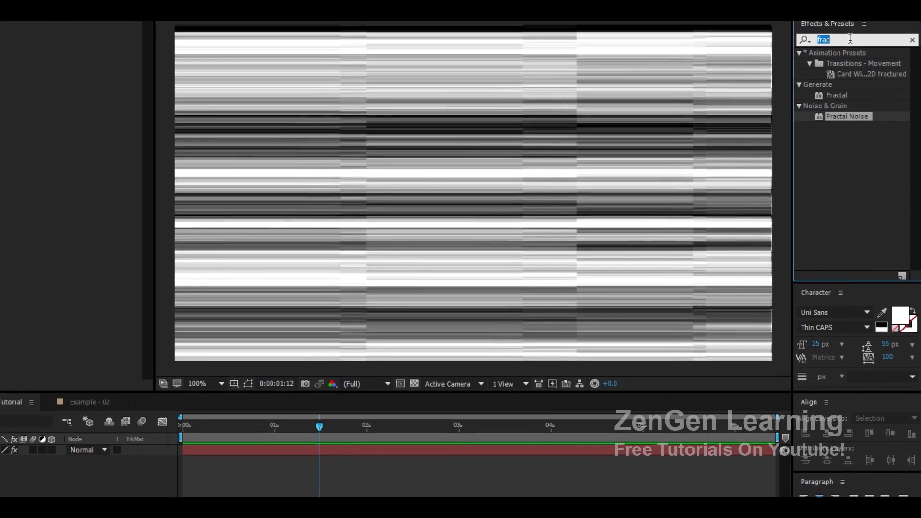
type("luma")
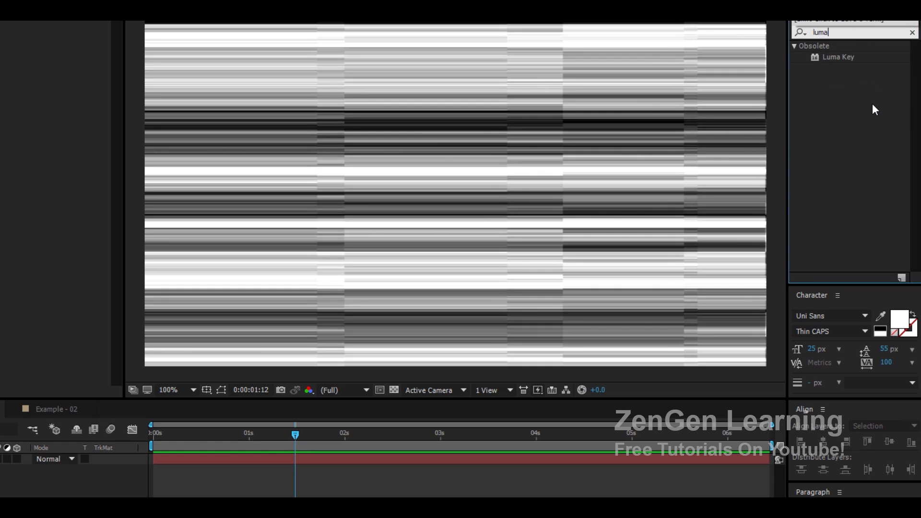
left_click(833, 58)
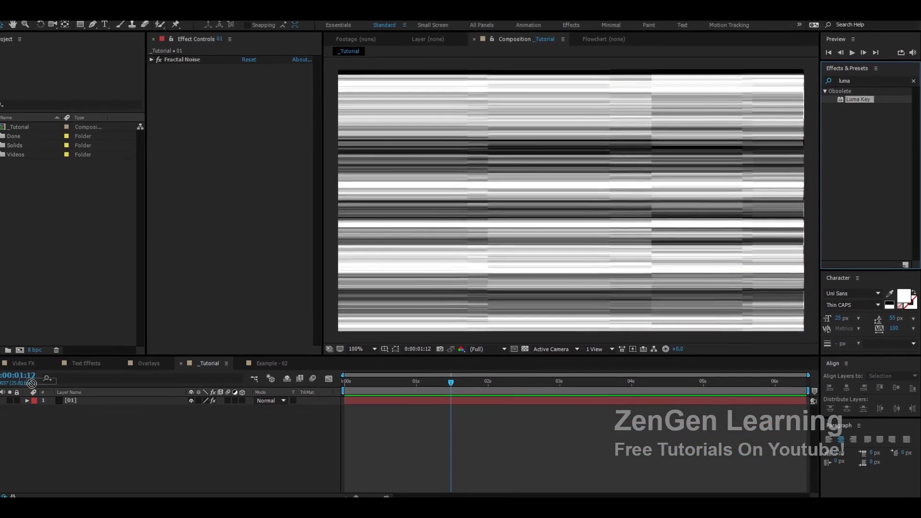
left_click_drag(32, 383, 87, 400)
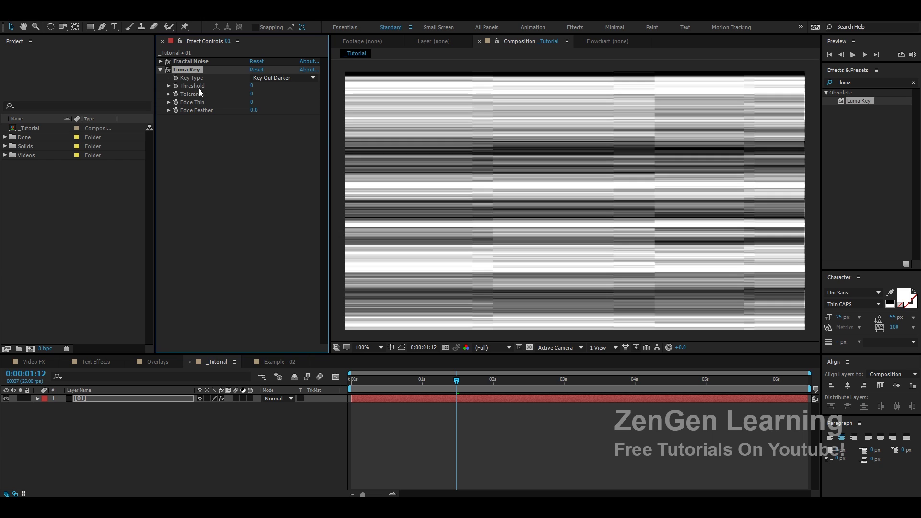
Step: Raise the Luma Key Threshold to 255 and preview the streaks over the transparency grid, then switch to Video FX
left_click_drag(252, 85, 404, 88)
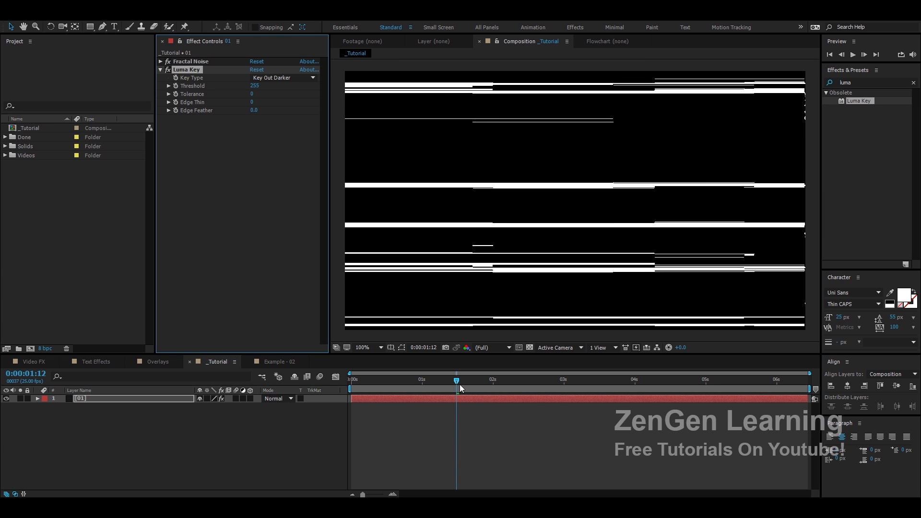
left_click_drag(460, 386, 329, 383)
key("space")
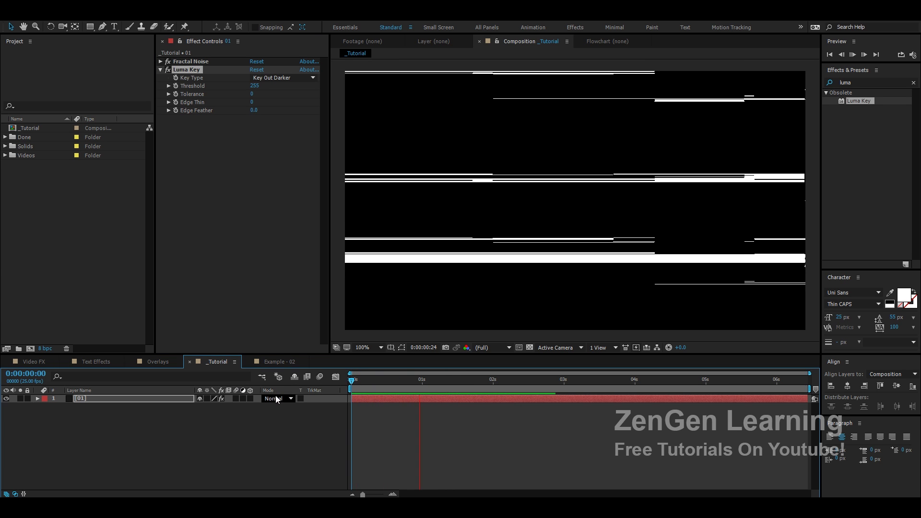
key("space")
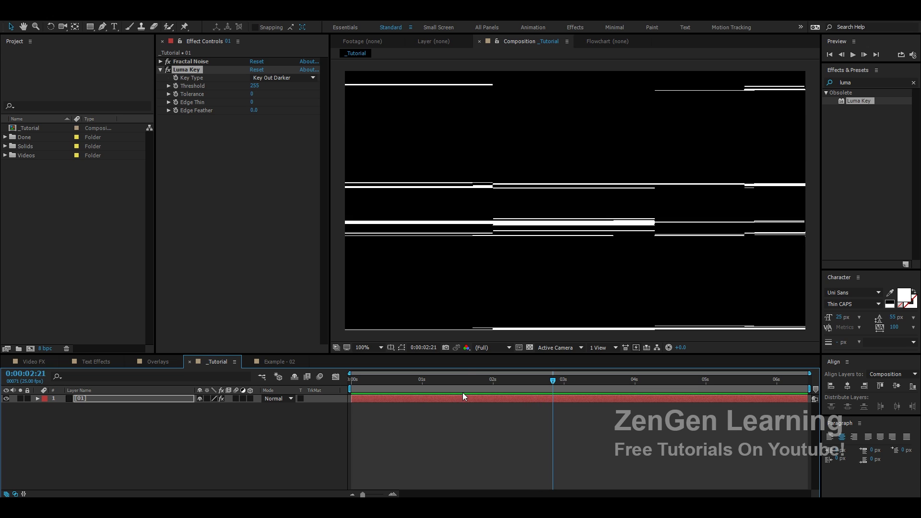
left_click(529, 347)
left_click(529, 348)
left_click(529, 347)
left_click_drag(500, 387, 275, 380)
left_click(529, 347)
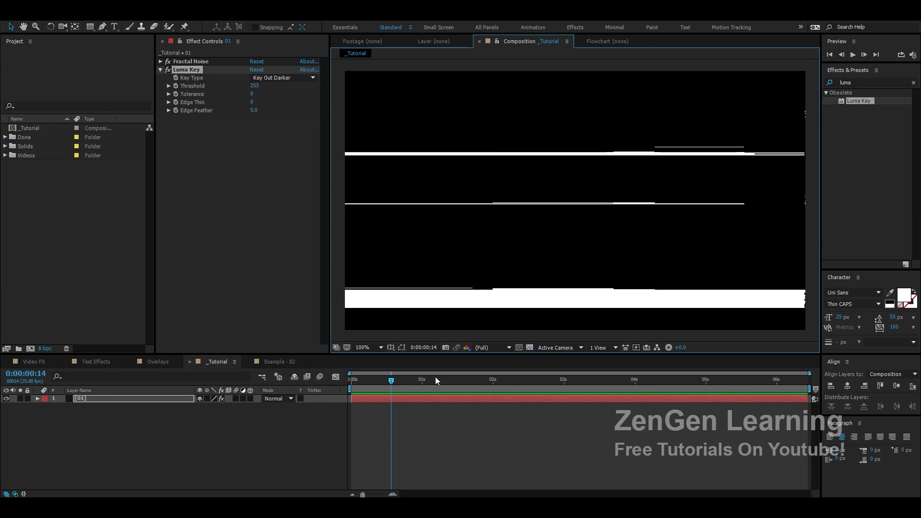
left_click(33, 361)
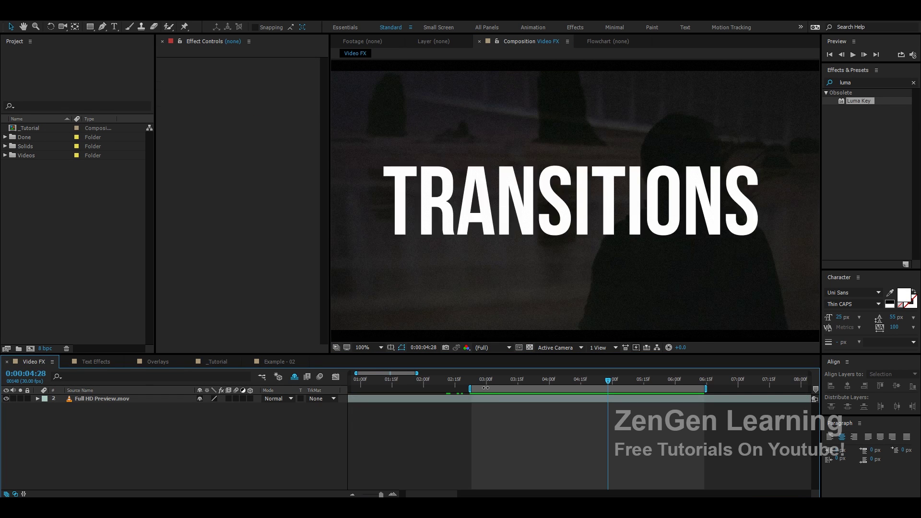
Step: Preview the glitching titles in Video FX, then scrub through the Example - 02 composition
left_click(490, 385)
left_click_drag(489, 385, 472, 385)
key("space")
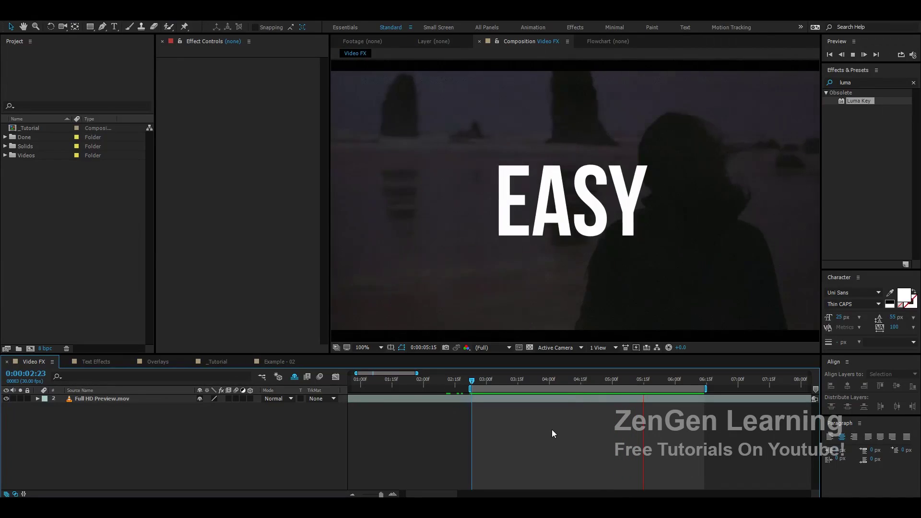
key("space")
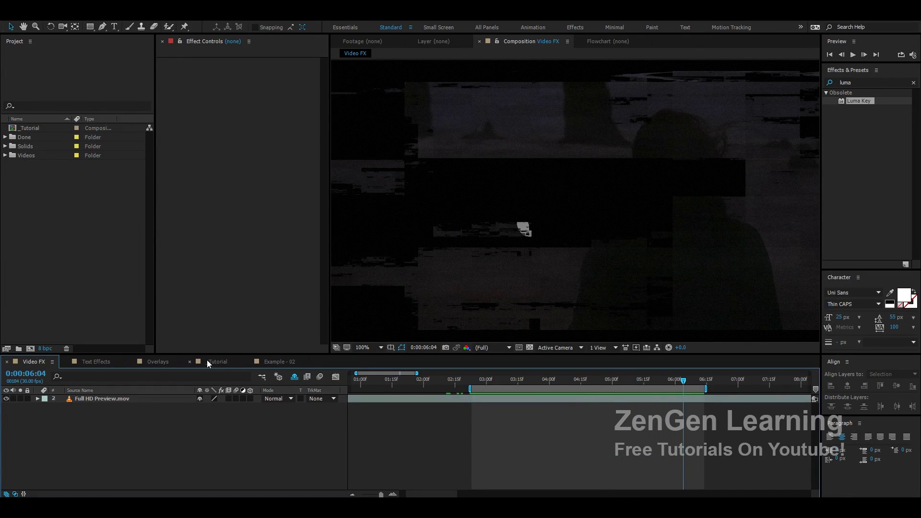
left_click_drag(498, 379, 475, 393)
key("space")
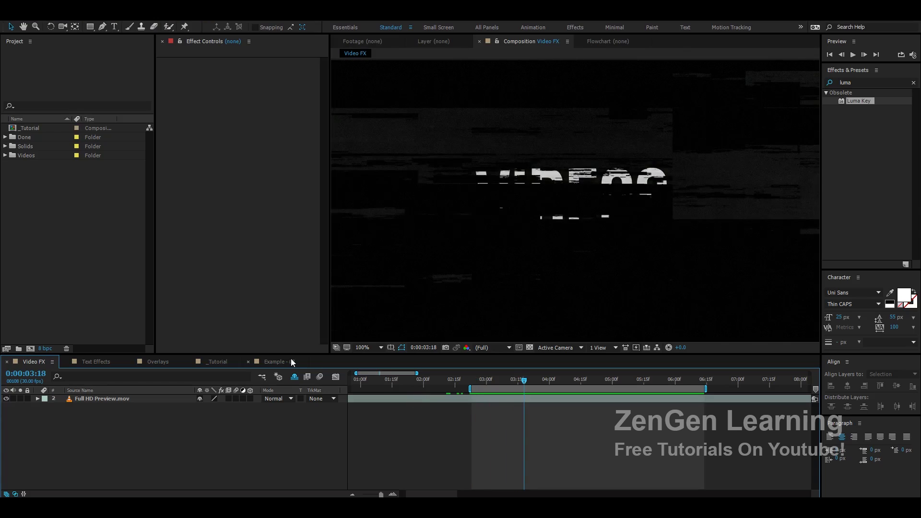
left_click(280, 361)
left_click_drag(429, 386, 459, 384)
Step: Back in _Tutorial, raise the Luma Key Tolerance to 44 and preview the noise
left_click(218, 362)
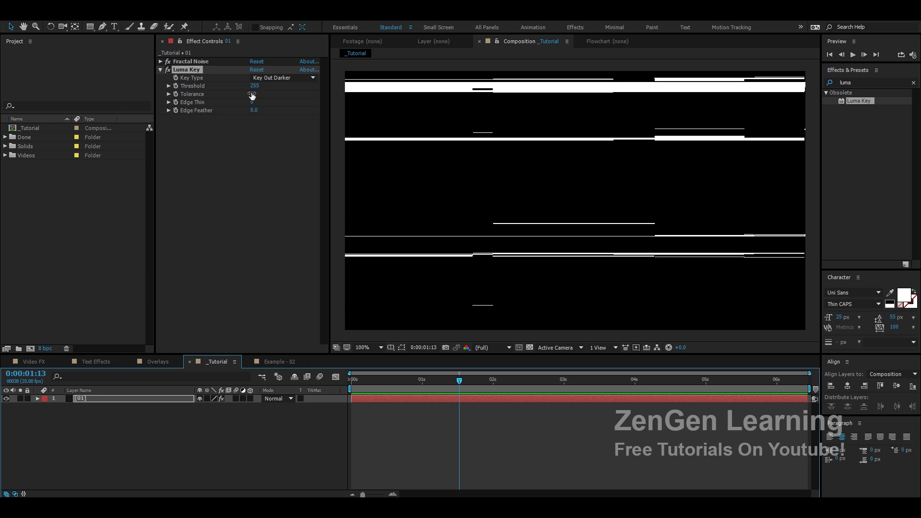
mouse_move(251, 94)
left_mouse_down()
mouse_move(358, 93)
mouse_move(237, 102)
mouse_move(249, 102)
left_mouse_up()
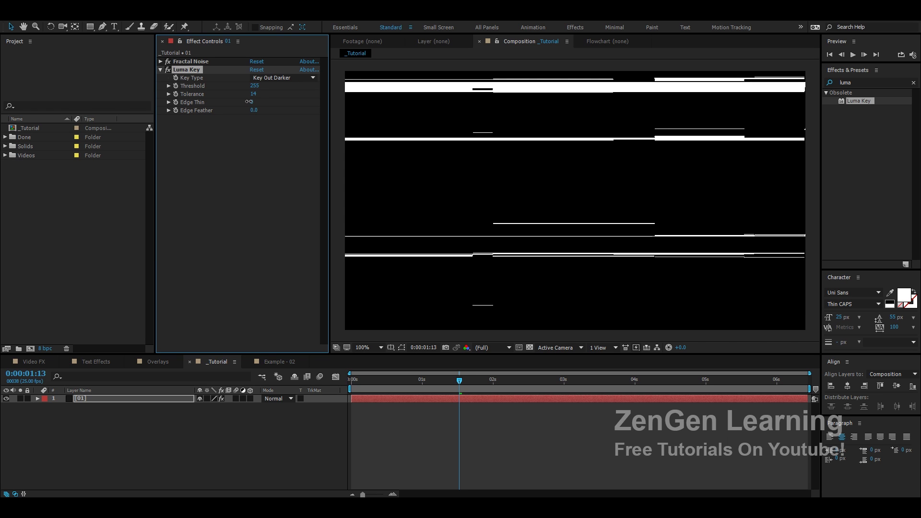
left_click_drag(460, 379, 321, 381)
key("space")
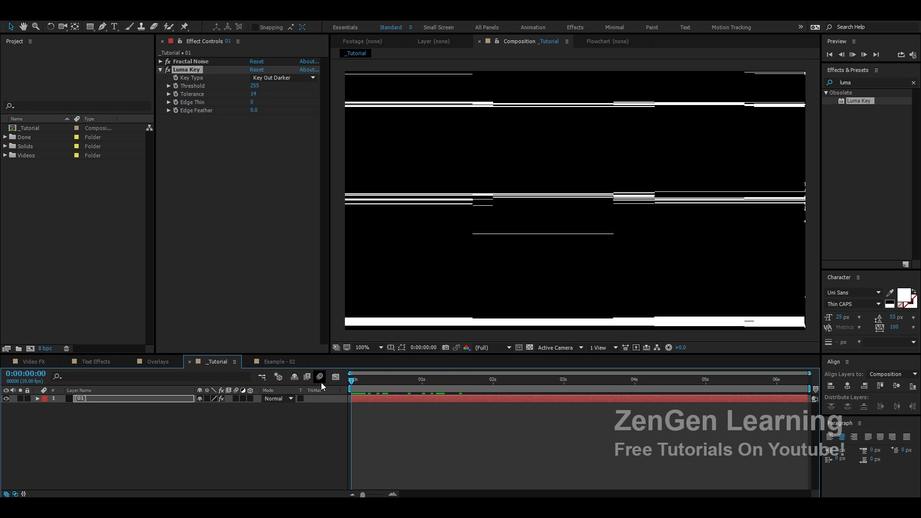
key("space")
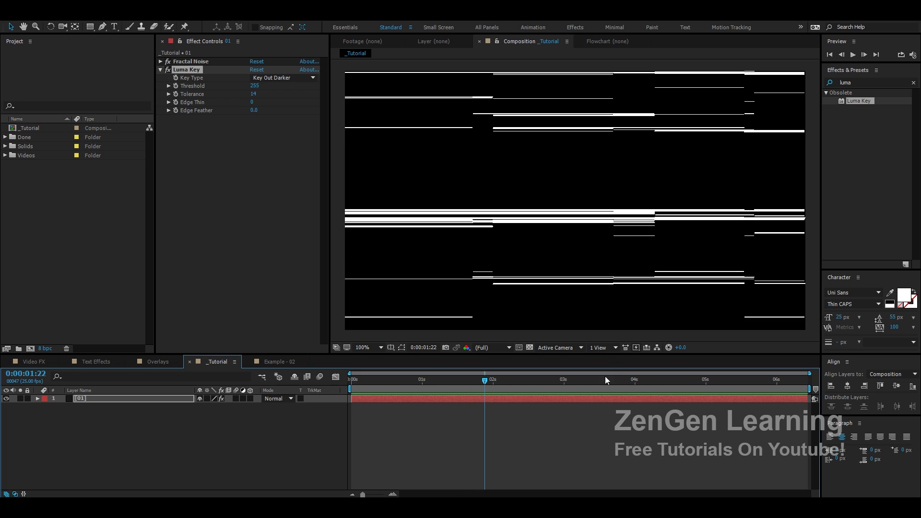
Step: Change the Random Seed expression multiplier from 5 to 15
left_click_drag(471, 379, 427, 380)
key("e")
key("e")
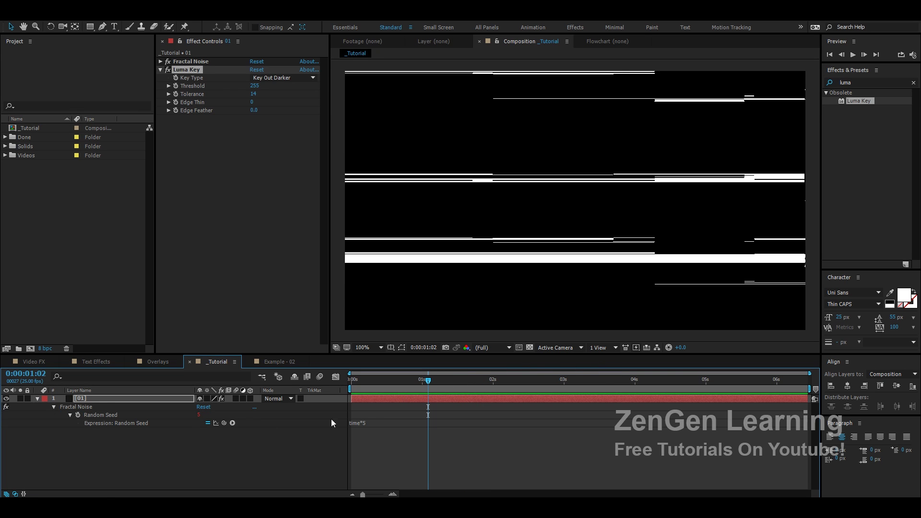
left_click(373, 423)
left_click_drag(364, 423, 393, 422)
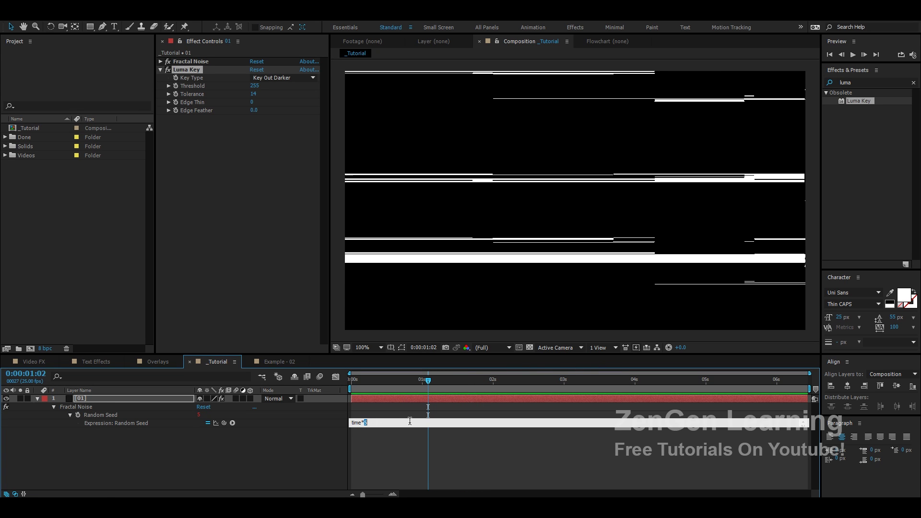
type("15")
key("KP_Enter")
Step: Reselect noise layer [01] and reveal its Random Seed expression again
key("e")
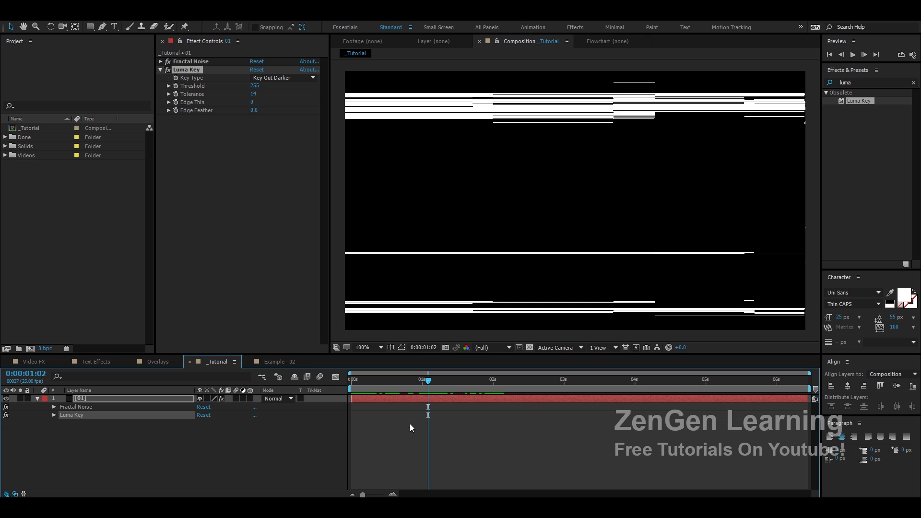
key("e")
left_click(130, 399)
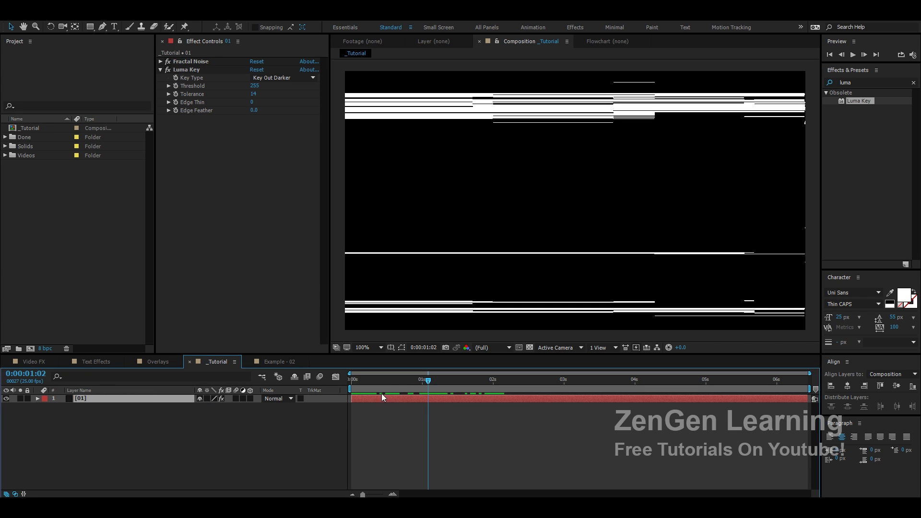
key("e")
key("e")
key("e")
key("e")
left_click(119, 426)
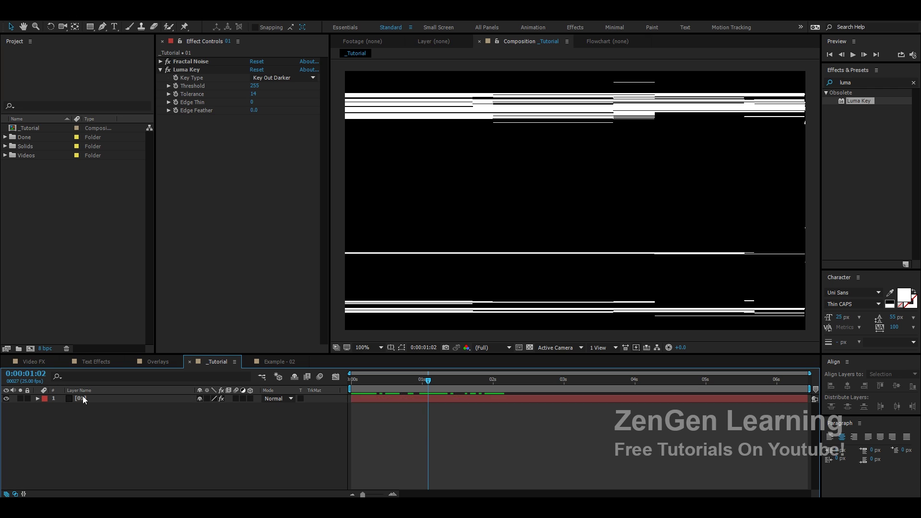
left_click(83, 398)
key("e")
key("e")
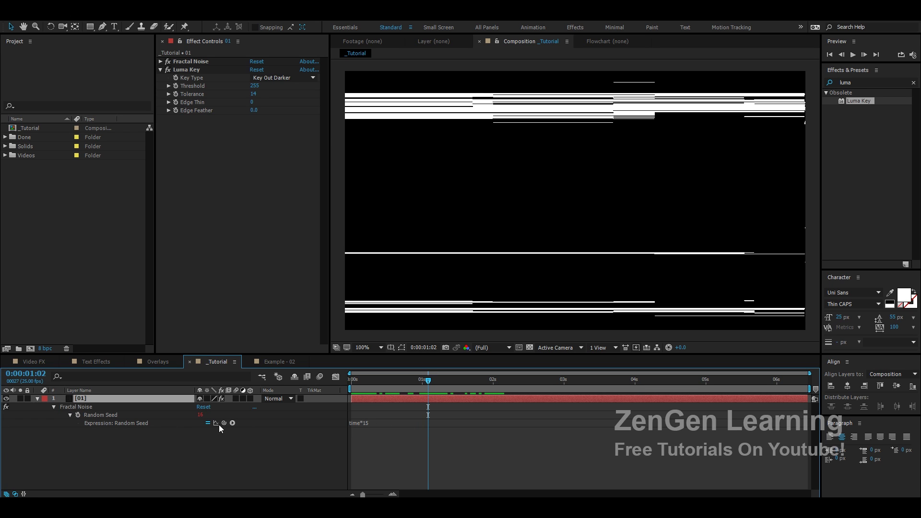
Step: Edit the Random Seed expression to time*20 and preview the faster noise
left_click(378, 422)
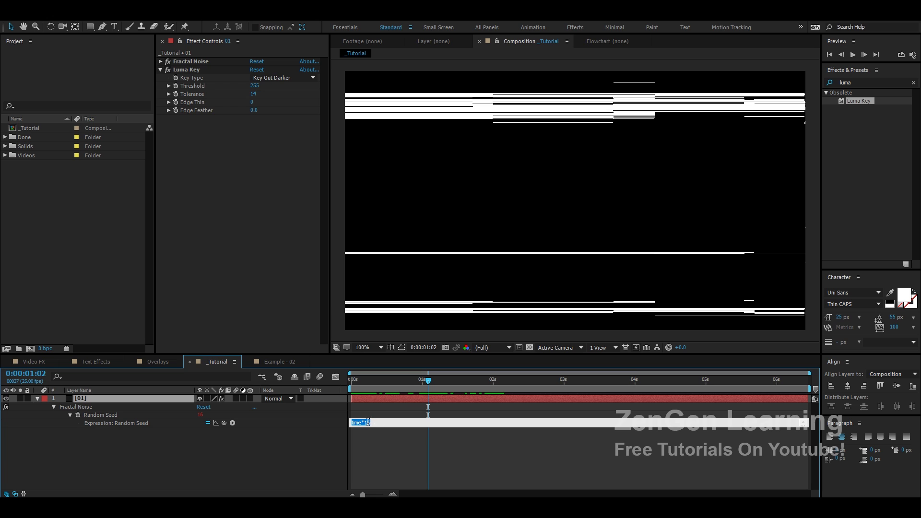
left_click(367, 423)
type("20")
key("KP_Enter")
key("KP_0")
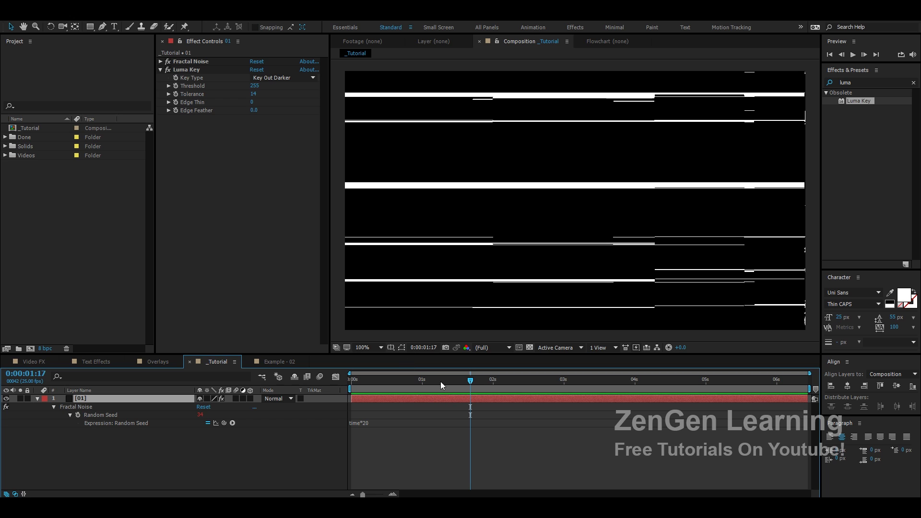
left_click(379, 381)
key("u")
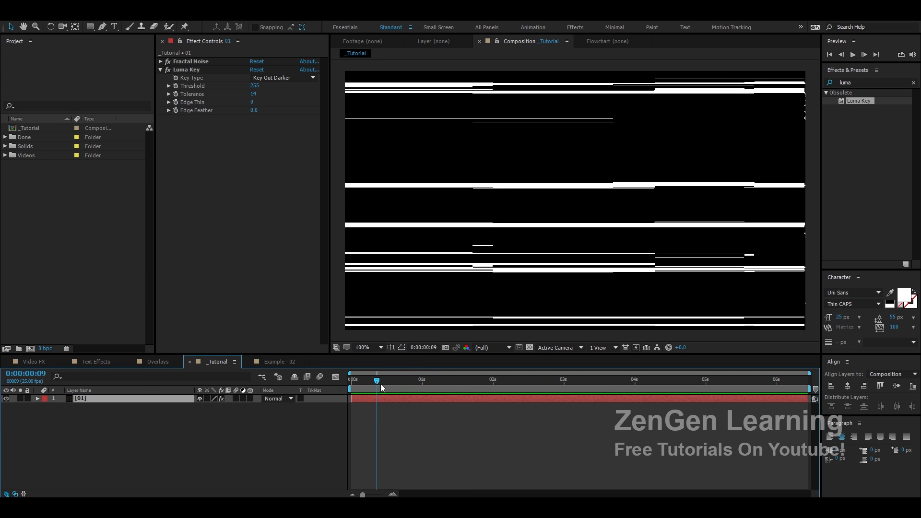
Step: Trim the noise layer's out point near 0:00:00:13, shift it later, and preview the brief clip
left_click_drag(381, 384, 423, 387)
key("alt+bracketright")
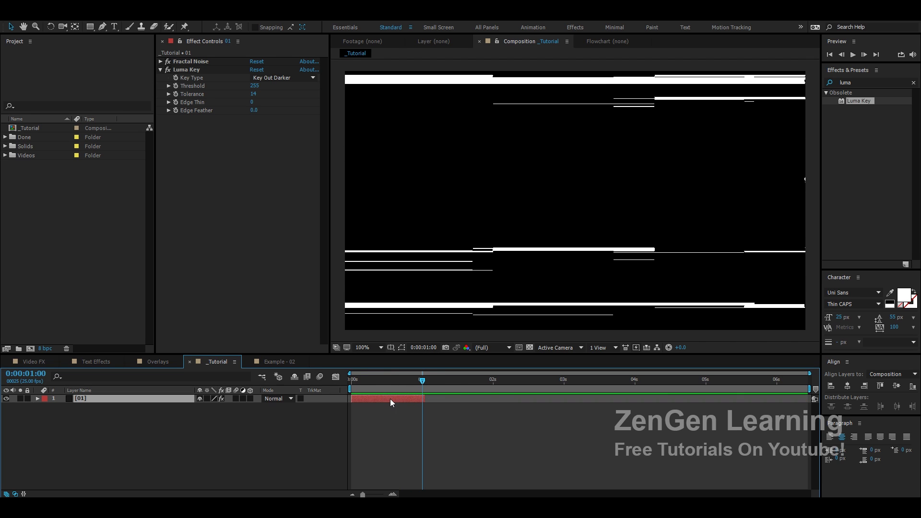
left_click_drag(390, 398, 427, 401)
left_click(394, 382)
left_click(385, 384)
key("space")
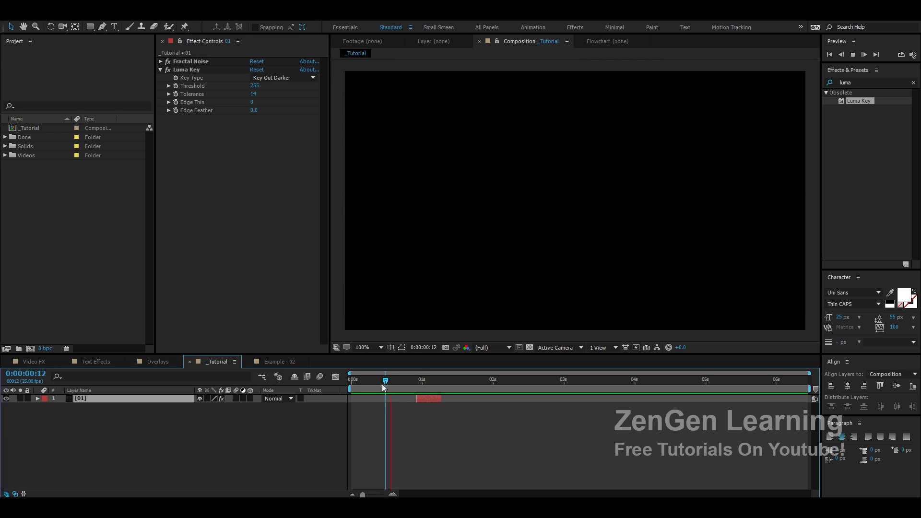
key("space")
left_click(411, 380)
left_click(390, 378)
key("space")
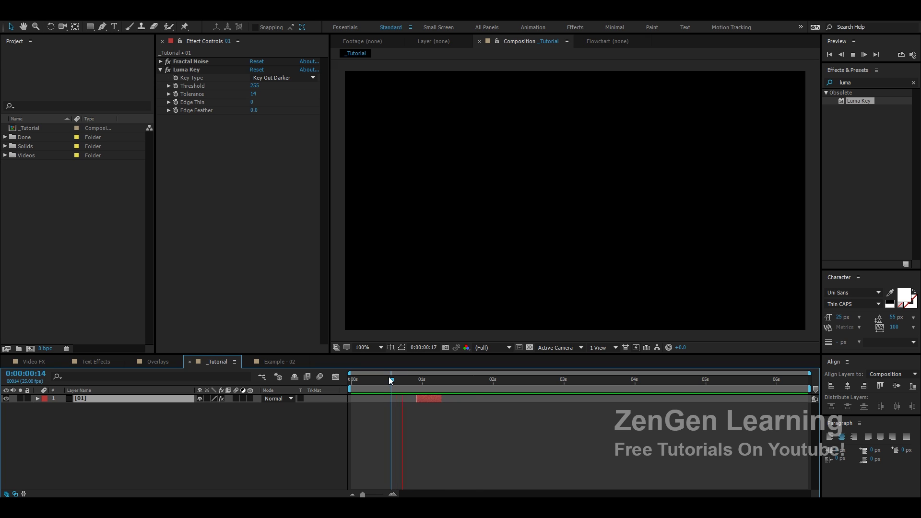
mouse_move(438, 381)
left_mouse_down()
mouse_move(393, 379)
mouse_move(442, 378)
mouse_move(416, 379)
mouse_move(430, 377)
left_mouse_up()
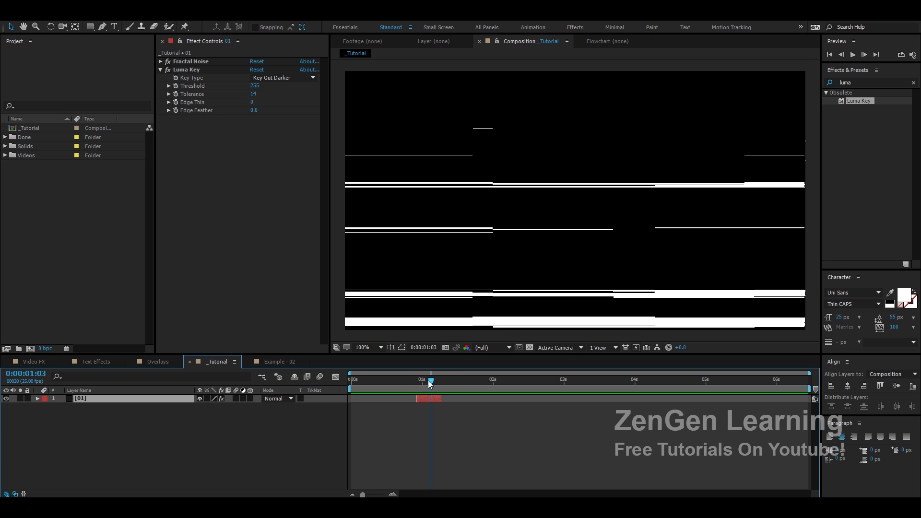
Step: Duplicate the noise layer and shift the copy later to around 0:00:01:06
key("ctrl+d")
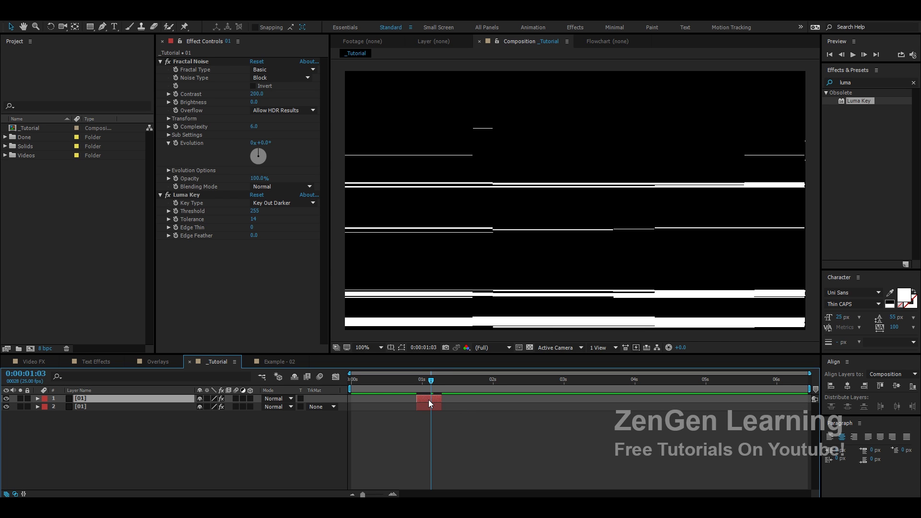
left_click_drag(428, 399, 442, 401)
left_click(439, 382)
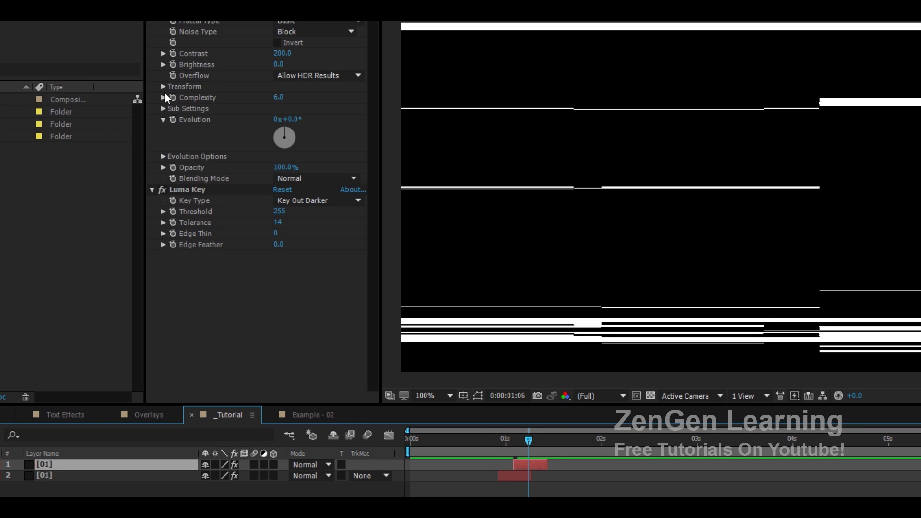
Step: On the copy, keep Contrast at 200, set Luma Key Threshold to 220 and Scale Width to 4625
mouse_move(282, 53)
left_mouse_down()
mouse_move(185, 55)
mouse_move(268, 57)
left_mouse_up()
key("ctrl+z")
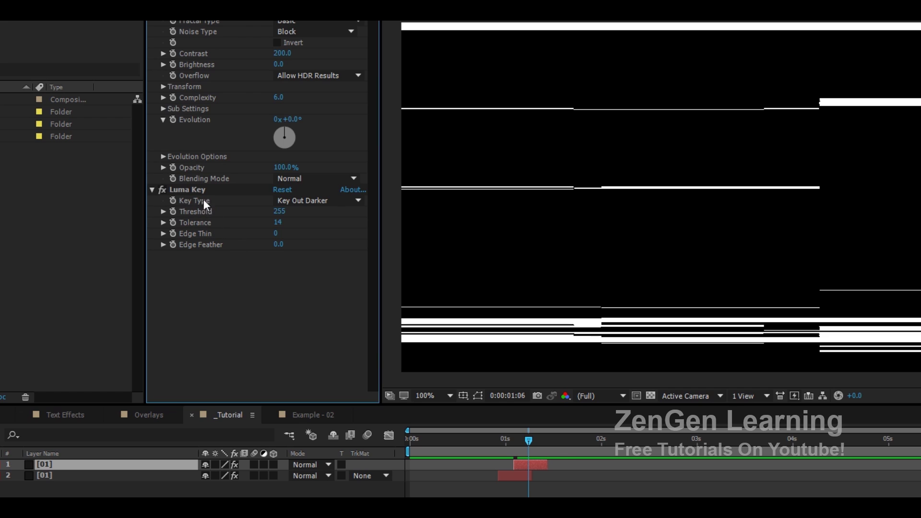
left_click_drag(276, 216, 251, 212)
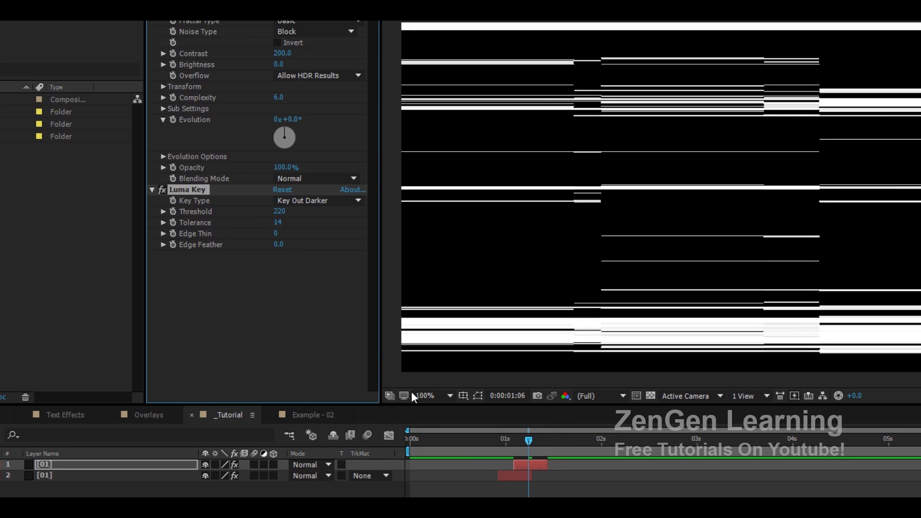
left_click(163, 87)
left_click_drag(279, 144, 269, 144)
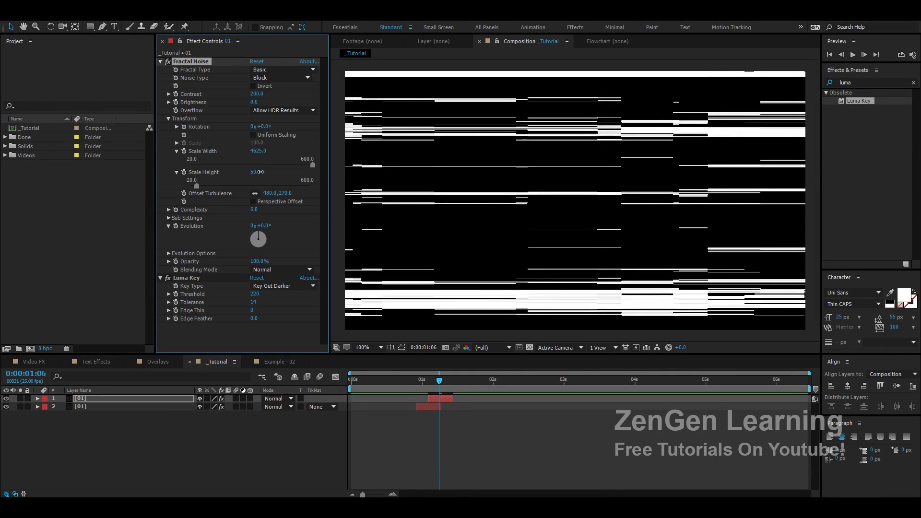
Step: Set the copy's Scale Height to 31, restagger it, preview, and duplicate the top noise layer
left_click_drag(259, 172, 250, 172)
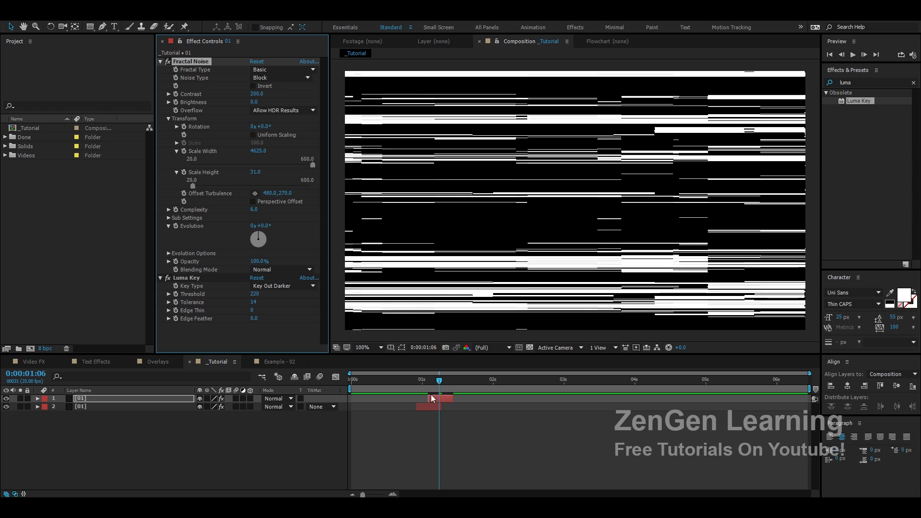
left_click_drag(437, 398, 510, 401)
key("space")
key("ctrl+d")
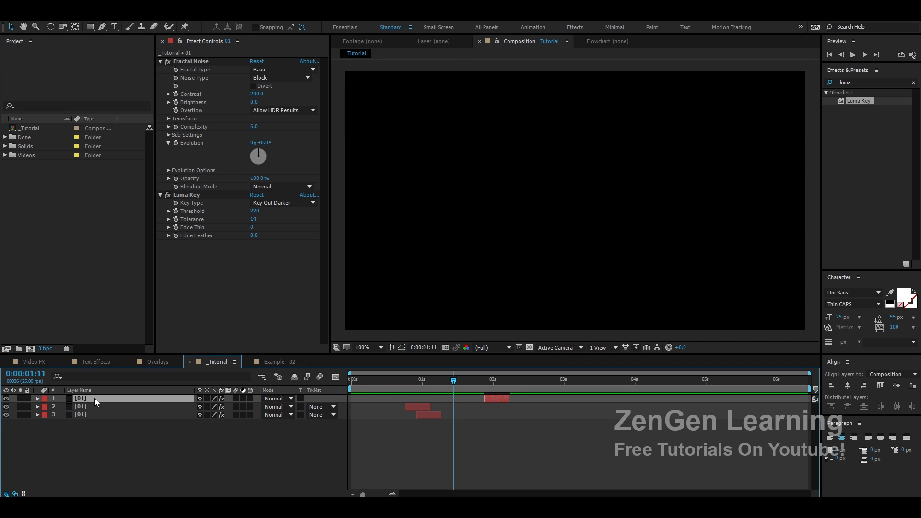
Step: At 0:00:02:00, search 'wave' in Effects & Presets and drag Wave Warp onto the top noise layer
left_click(493, 378)
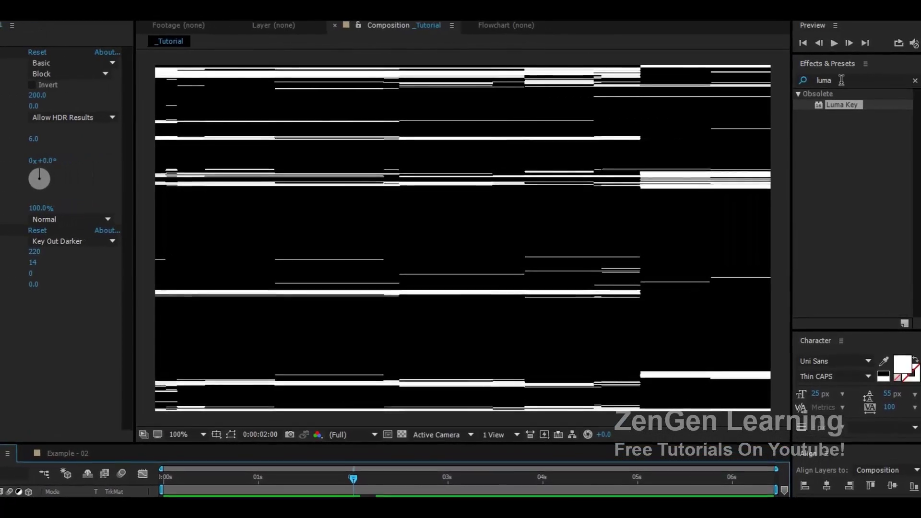
left_click(845, 80)
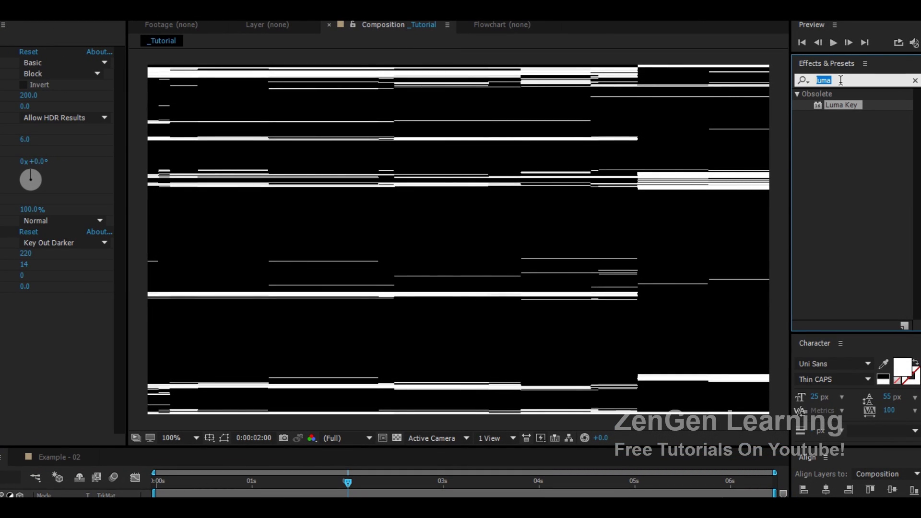
type("wa")
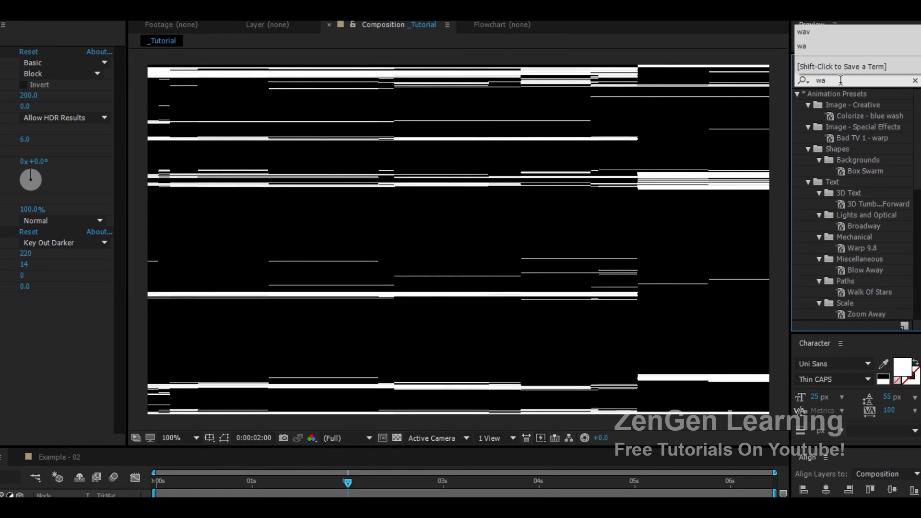
type("ve")
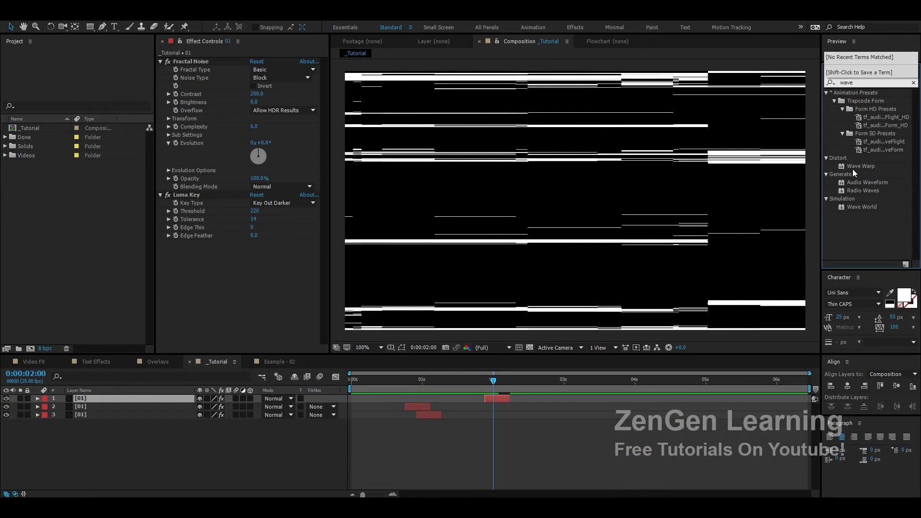
mouse_move(853, 168)
left_mouse_down()
mouse_move(871, 166)
mouse_move(496, 413)
mouse_move(494, 396)
left_mouse_up()
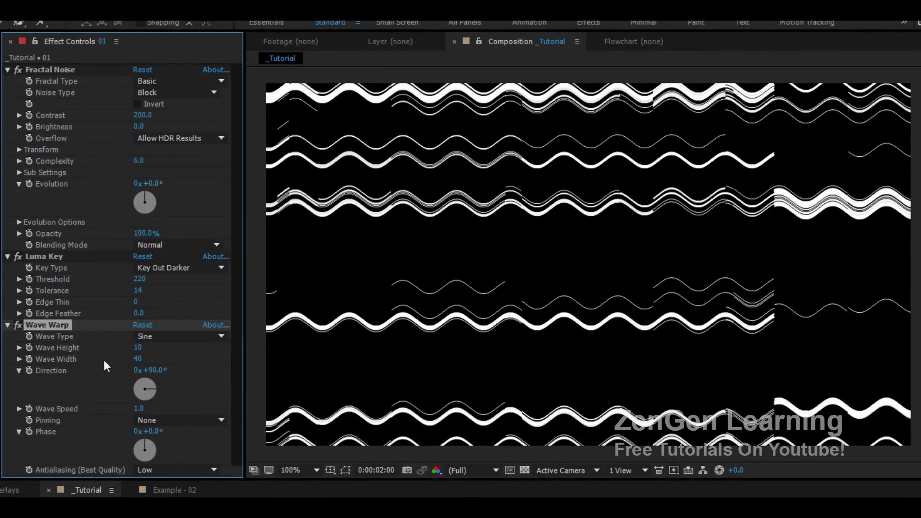
Step: Set Wave Warp's Wave Height to -1194 for vertical dashes and adjust the top layer's timing
left_click_drag(139, 349, 29, 351)
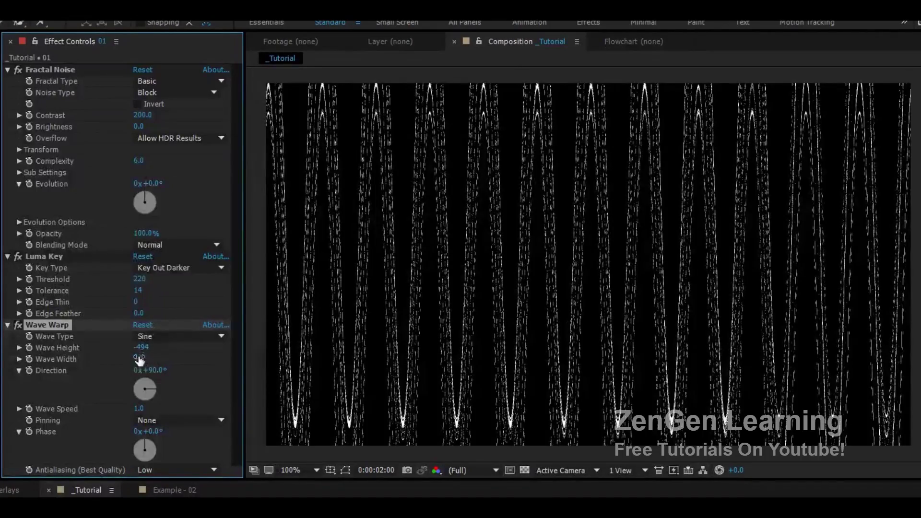
left_click_drag(140, 348, 91, 344)
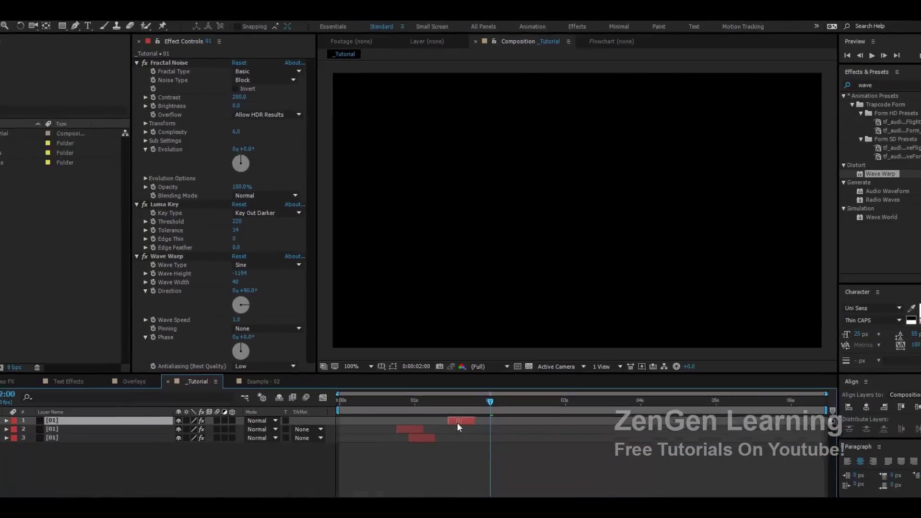
mouse_move(457, 422)
left_mouse_down()
mouse_move(430, 399)
mouse_move(478, 399)
mouse_move(410, 402)
mouse_move(428, 400)
mouse_move(383, 381)
mouse_move(462, 381)
mouse_move(406, 382)
mouse_move(425, 378)
left_mouse_up()
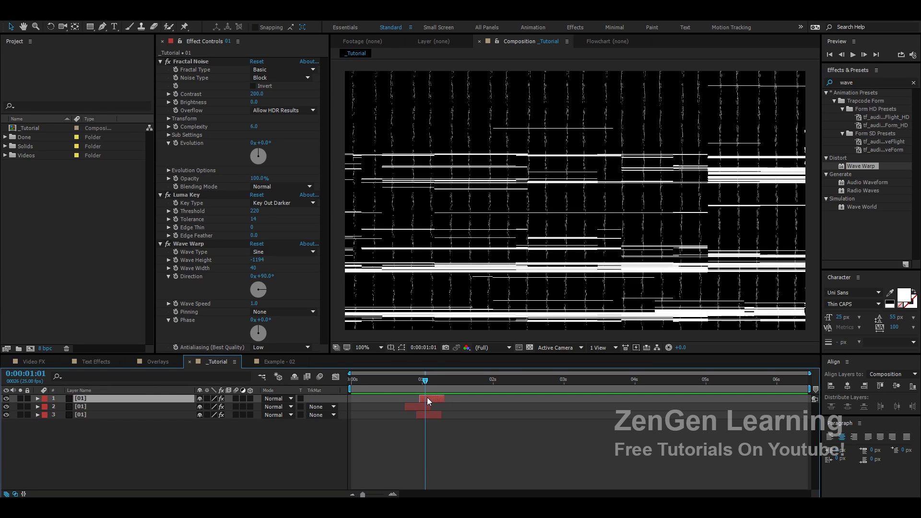
left_click_drag(427, 398, 485, 399)
Step: At 0:00:01:22, duplicate the top noise layer, reset its Wave Warp, and narrow the waves into fine zigzags
left_click(485, 382)
key("ctrl+d")
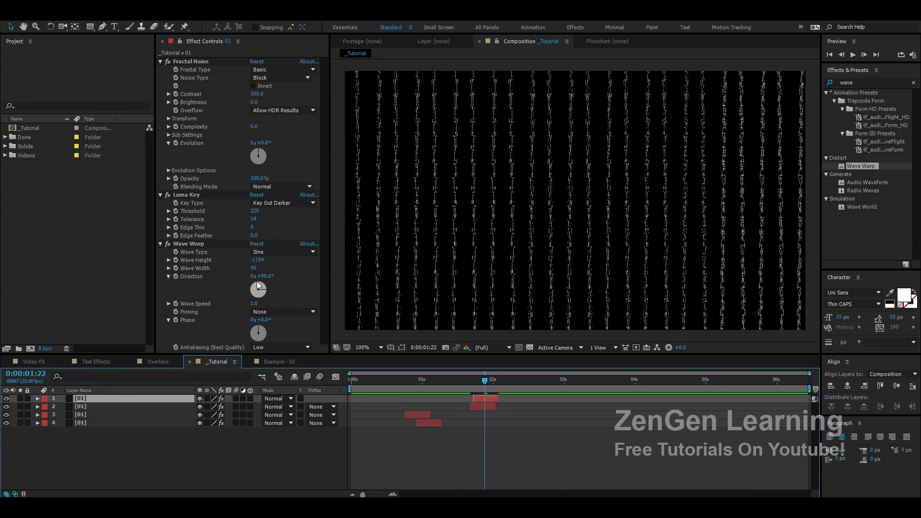
left_click(256, 244)
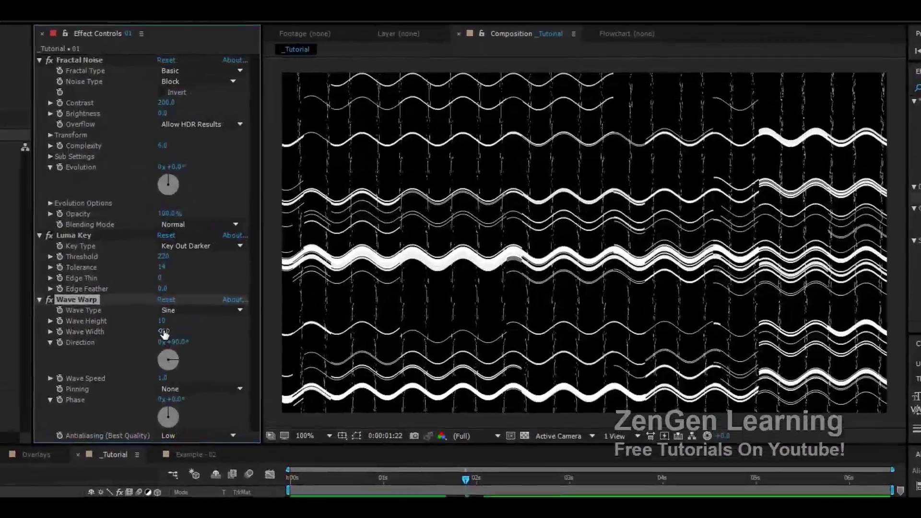
left_click_drag(253, 268, 285, 268)
left_click_drag(194, 338, 96, 346)
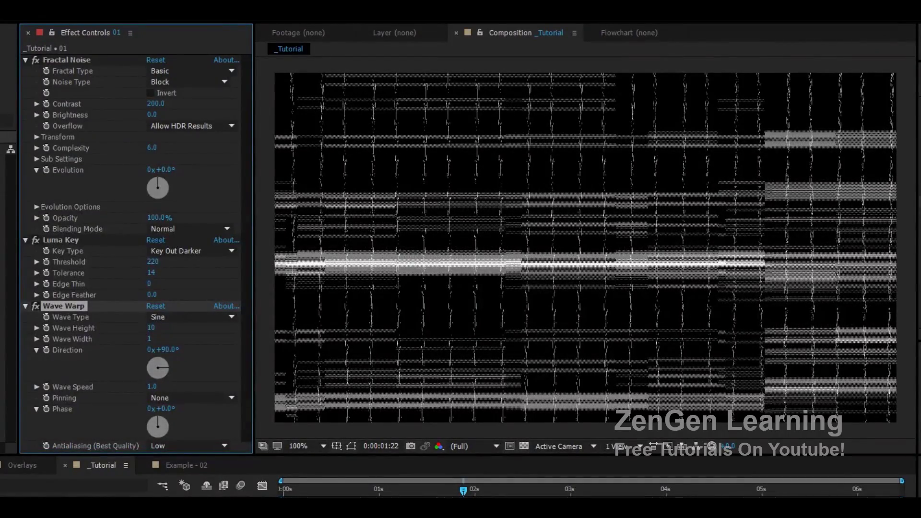
Step: Compare with Wave Warp toggled off, set wave width to 1, and move the clip earlier to about 1.5s
left_click_drag(462, 492, 525, 384)
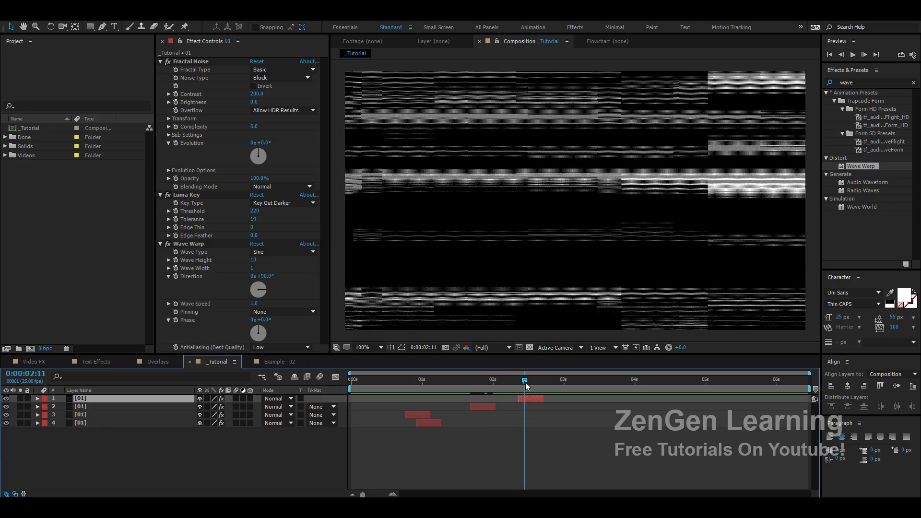
left_click(168, 244)
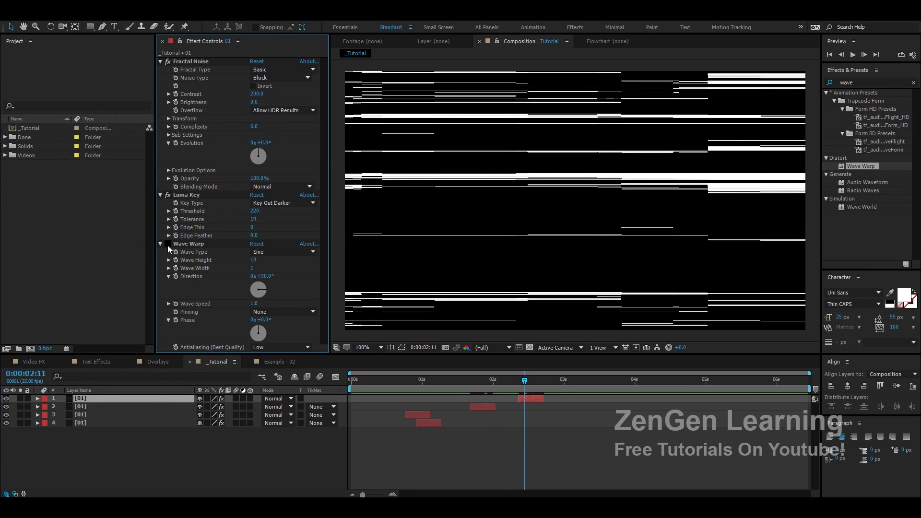
left_click(168, 244)
left_click(168, 244)
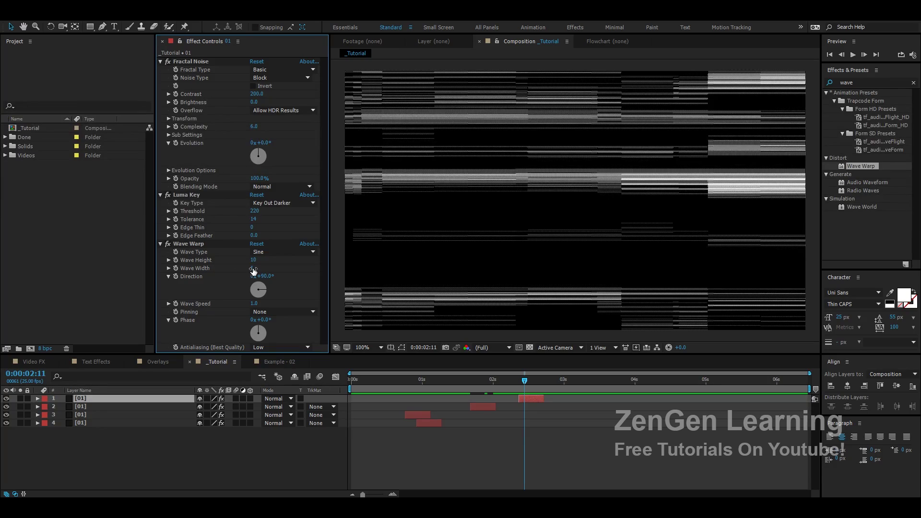
left_click_drag(254, 269, 249, 269)
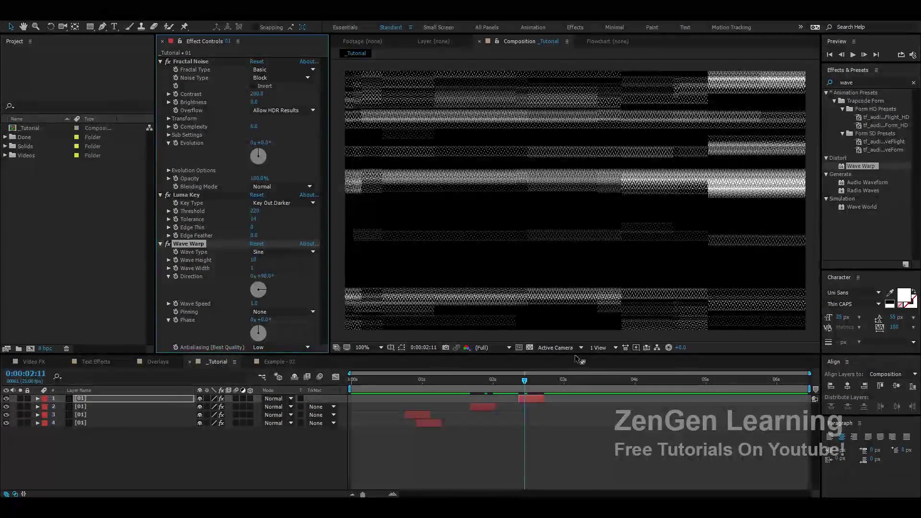
left_click_drag(531, 398, 472, 398)
left_click(439, 379)
left_click(365, 380)
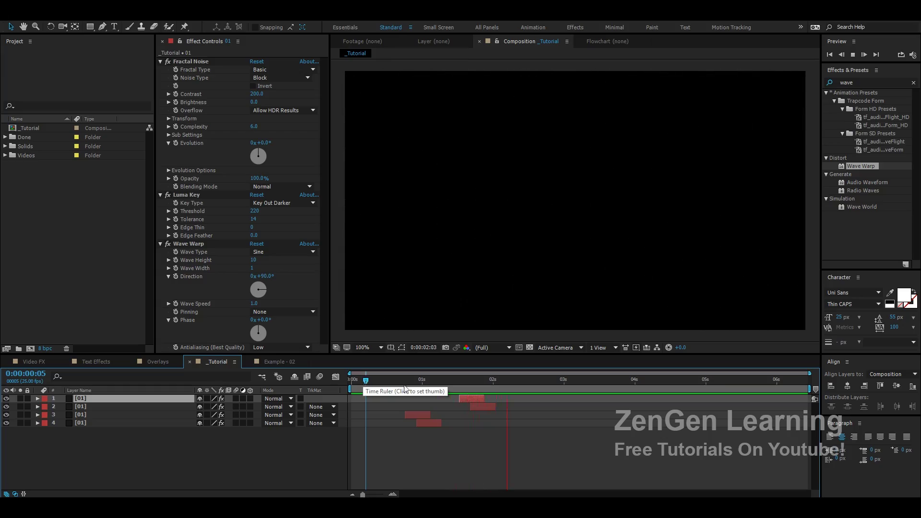
Step: Slide the top two noise clips earlier together and preview the staggered timing
key("space")
left_click(428, 385)
left_click(488, 404, "shift")
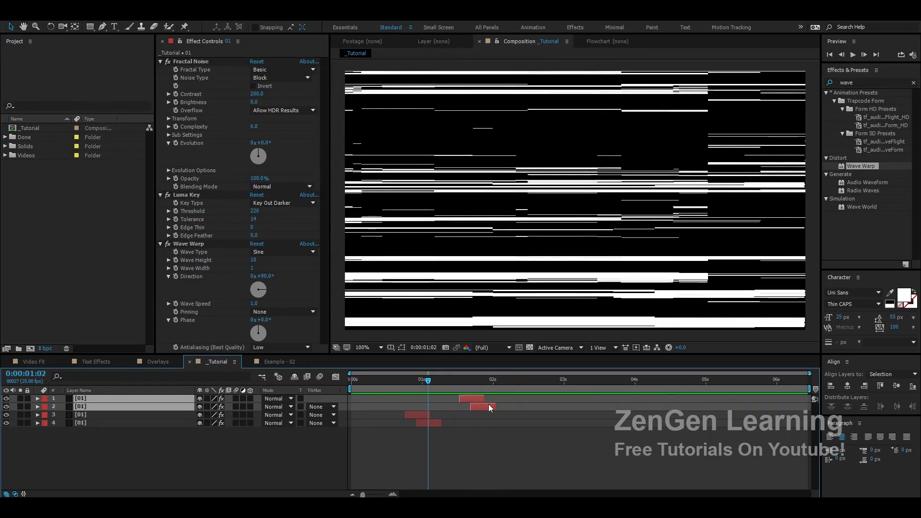
left_click_drag(489, 403, 453, 385)
left_click(395, 380)
key("space")
left_click(458, 436)
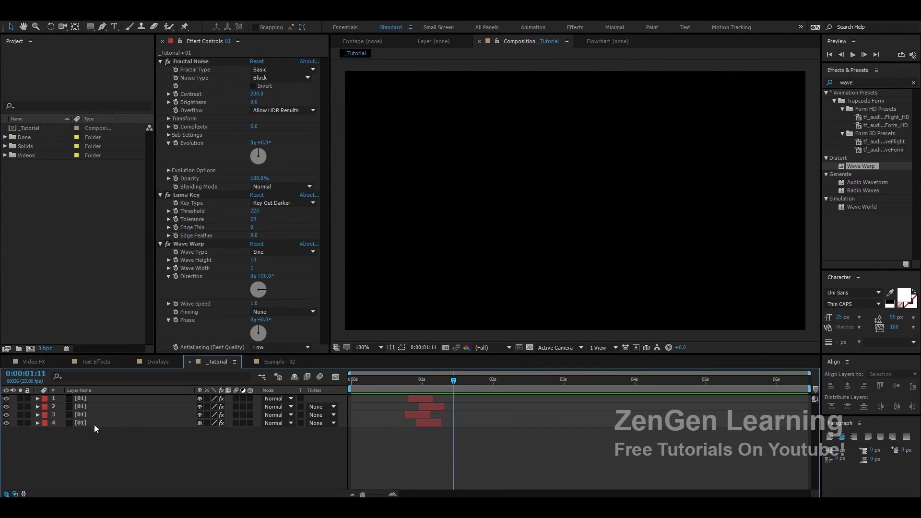
Step: Duplicate the top noise layer into a fifth copy and move it later in time
left_click(83, 398)
key("ctrl+d")
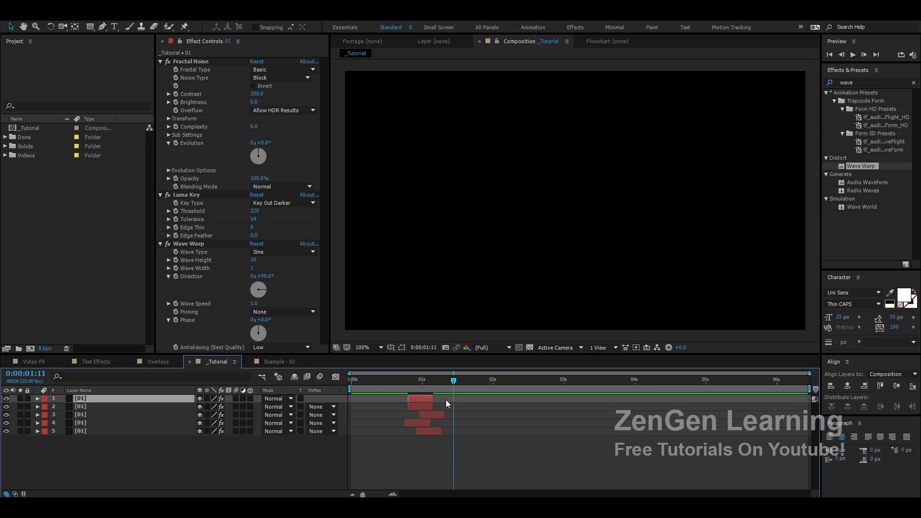
left_click_drag(409, 399, 507, 381)
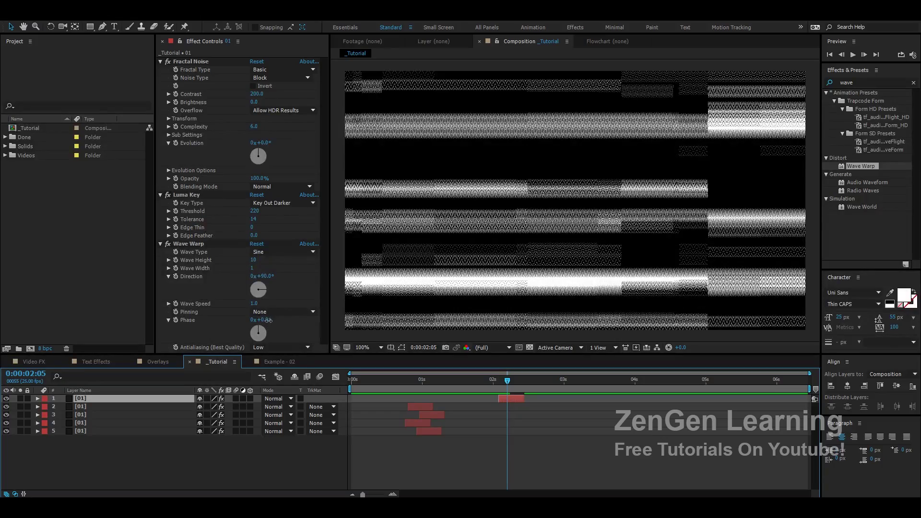
Step: Set the copy's Wave Warp to phase 244°, speed 0.5, height about 99, and move its clip to about 0.5s
left_click_drag(268, 321, 388, 324)
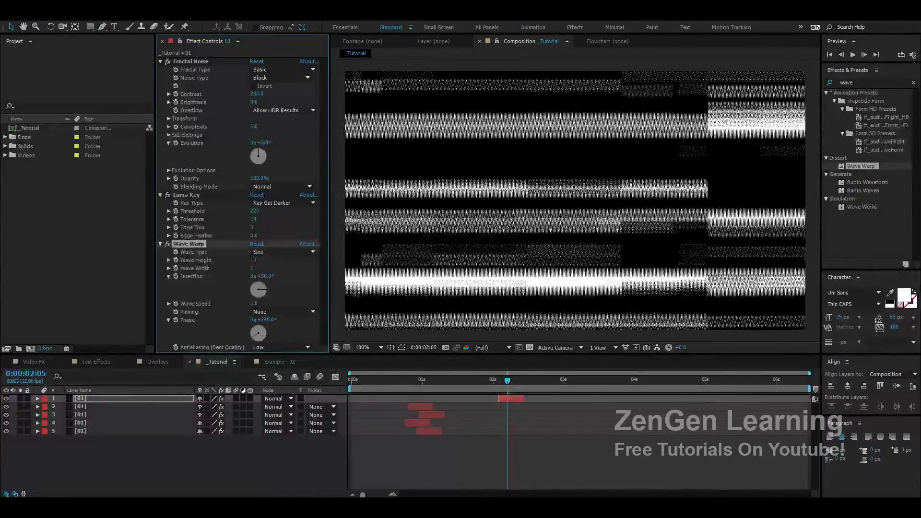
left_click_drag(307, 320, 310, 320)
left_click_drag(254, 305, 232, 305)
left_click_drag(269, 277, 307, 283)
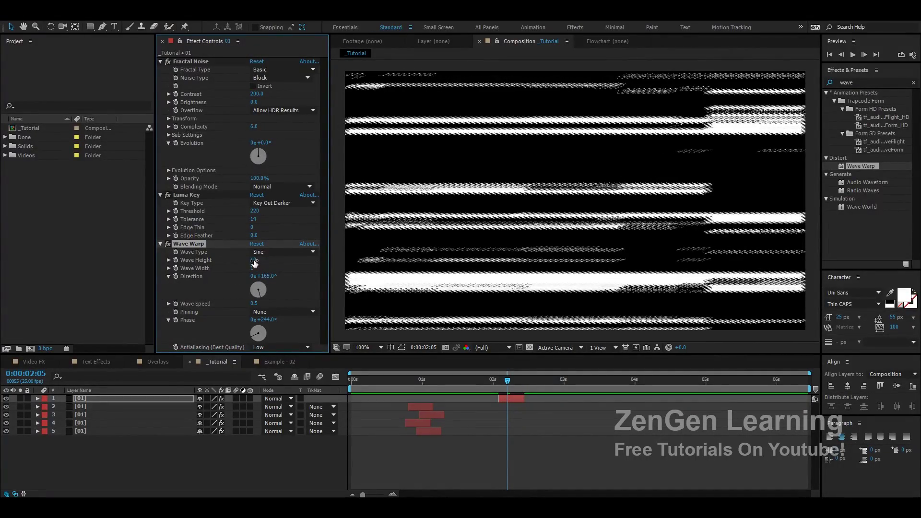
mouse_move(254, 263)
left_mouse_down()
mouse_move(317, 266)
mouse_move(256, 268)
left_mouse_up()
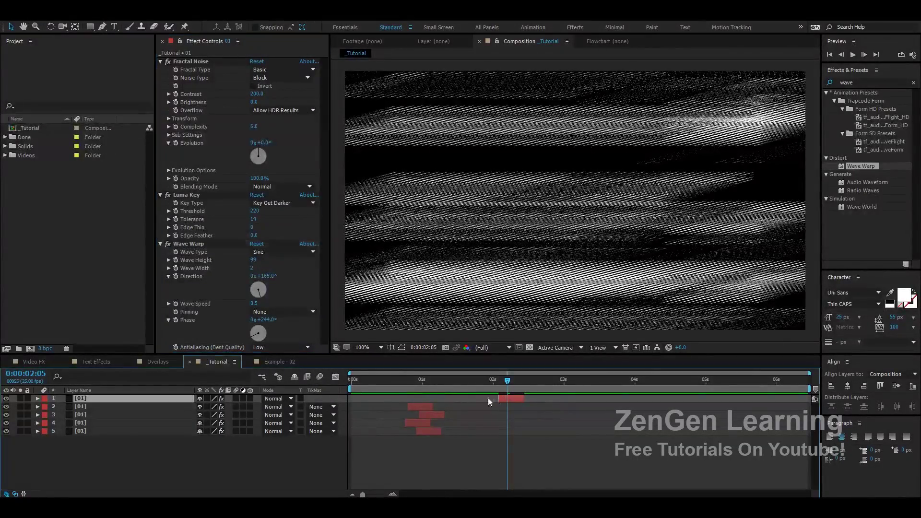
left_click_drag(507, 399, 391, 387)
left_click(387, 381)
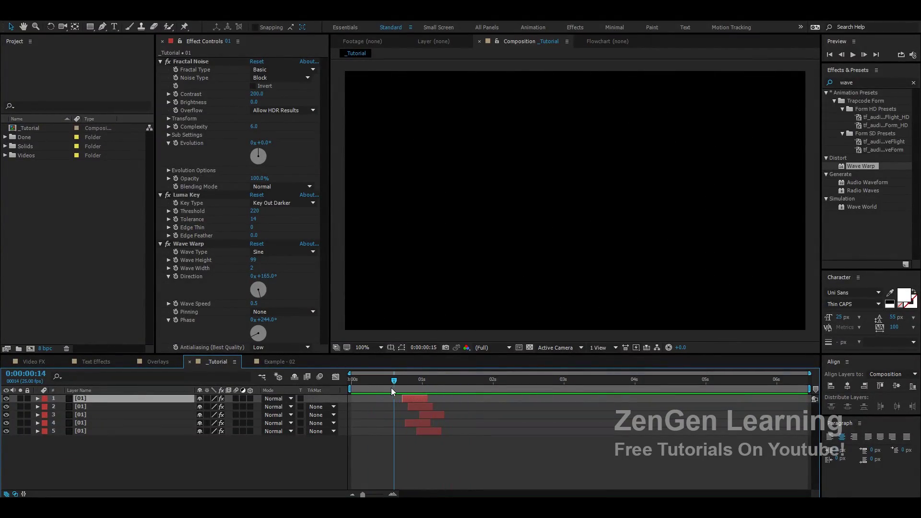
Step: Preview the glitch sequence, then open the Example - 01 precomp and scrub its opening frames
key("space")
key("space")
scroll(218, 366, "up", 1)
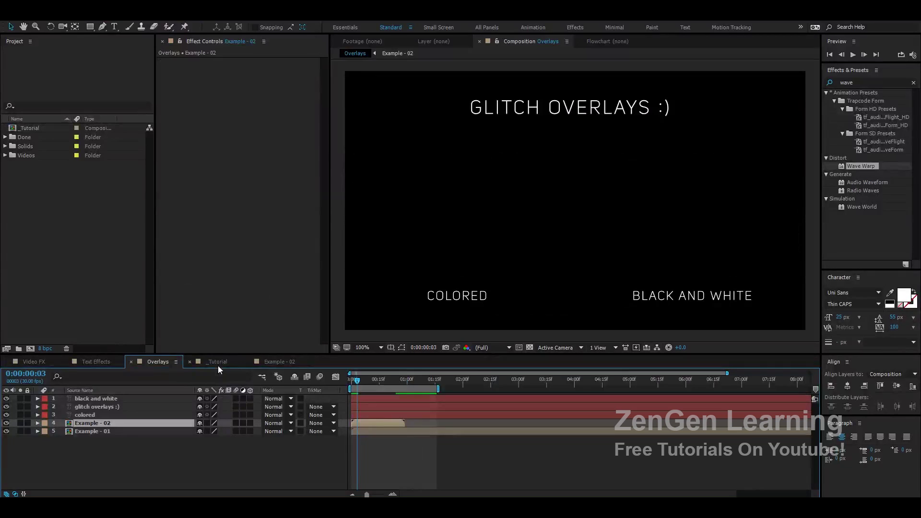
double_click(438, 431)
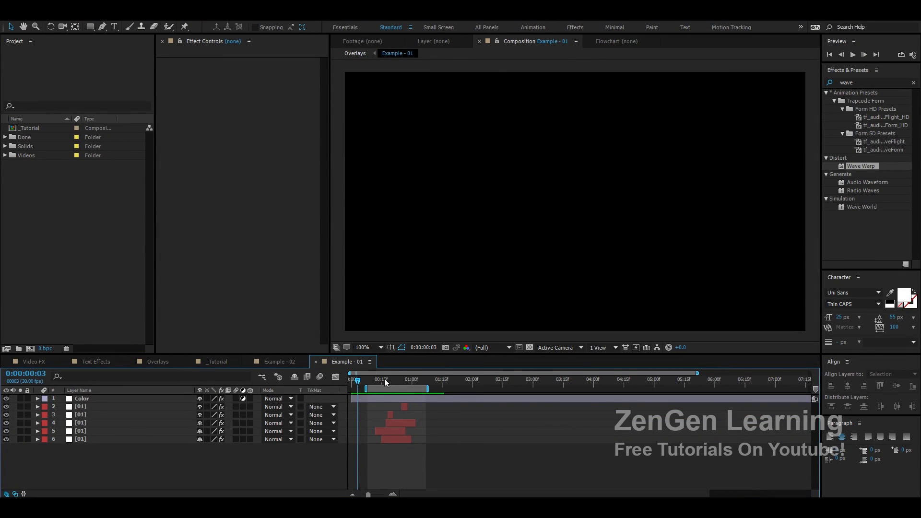
key("space")
left_click(367, 383)
scroll(370, 413, "up", 2)
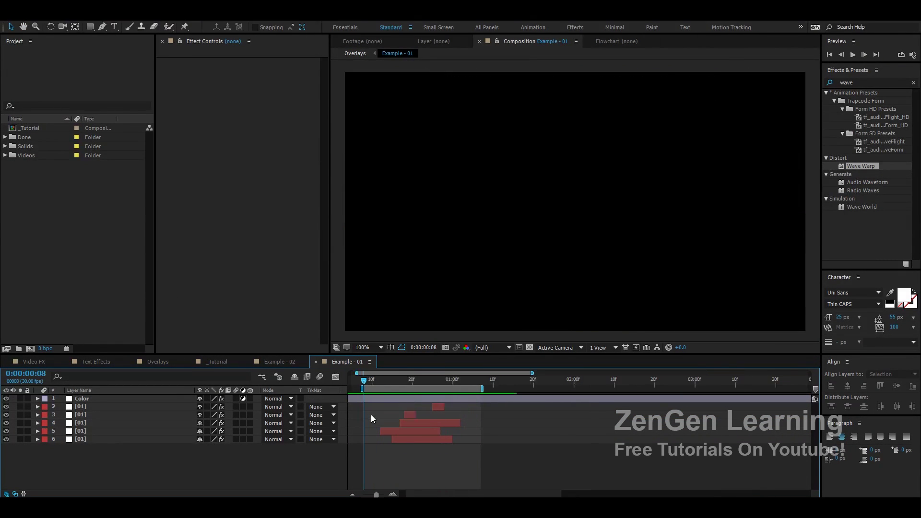
left_click(368, 377)
mouse_move(383, 386)
left_mouse_down()
mouse_move(520, 393)
mouse_move(370, 400)
left_mouse_up()
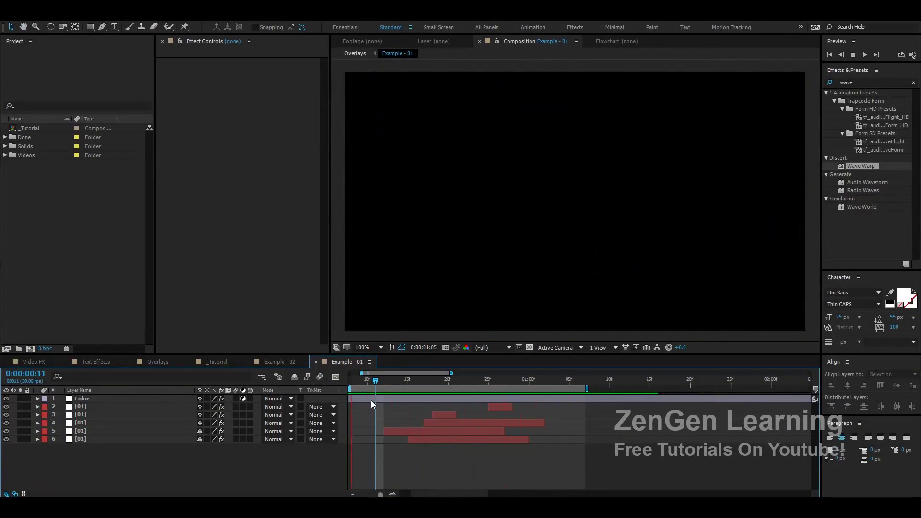
key("space")
Step: Glance at Example - 02, then return to _Tutorial and preview it from frame 9
left_click(286, 362)
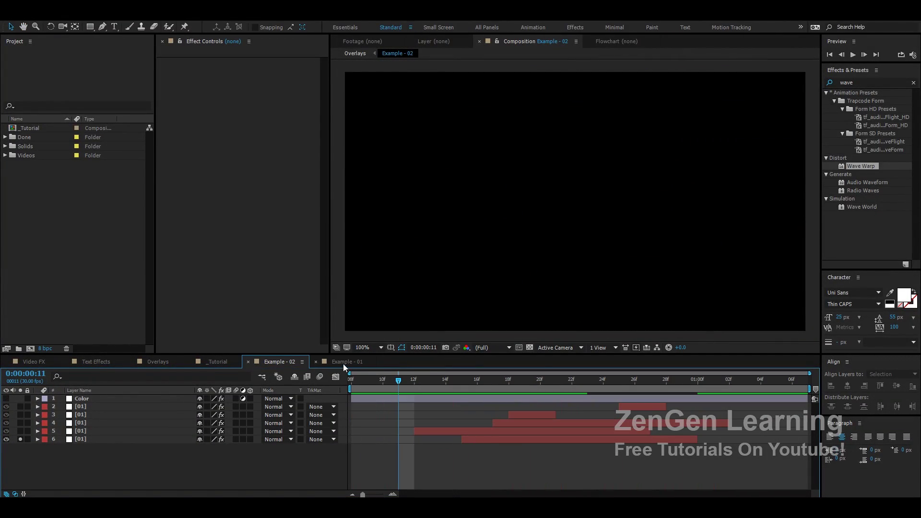
left_click(218, 362)
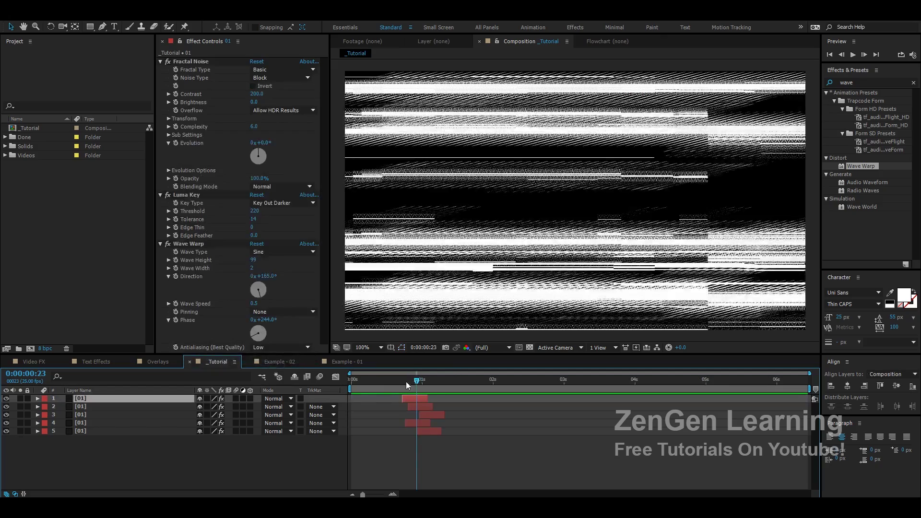
left_click_drag(406, 381, 467, 381)
key("space")
Step: Set the work area from 0:00:00:13 to 0:00:01:16 and preview just that range
key("b")
key("n")
key("KP_0")
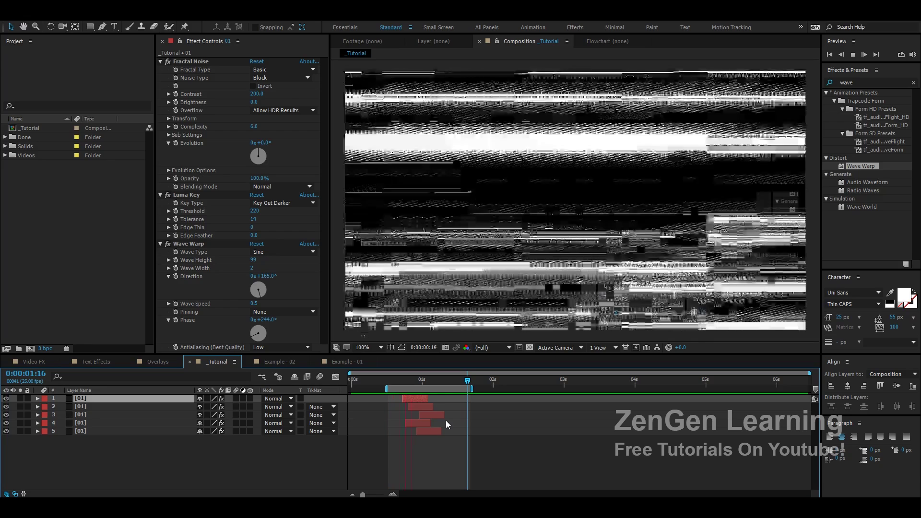
key("space")
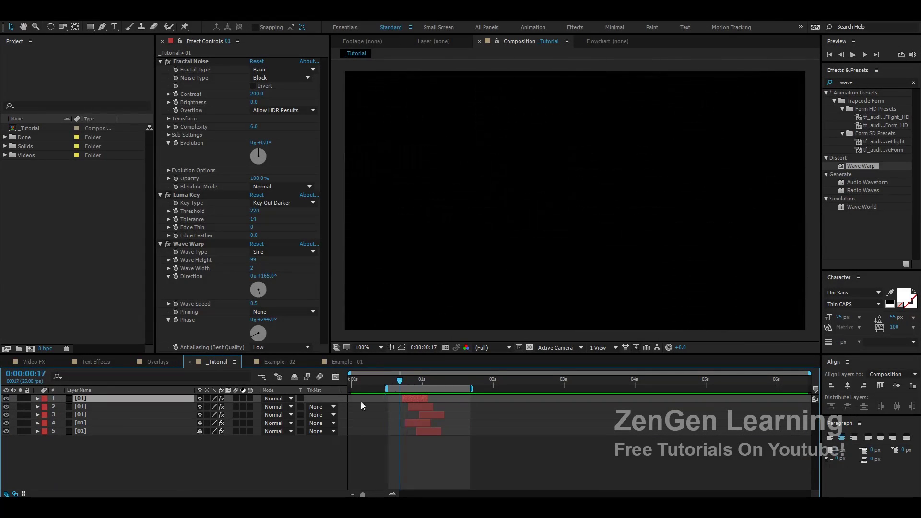
Step: Add a new adjustment layer on top and rename it Color
right_click(149, 458)
mouse_move(240, 370)
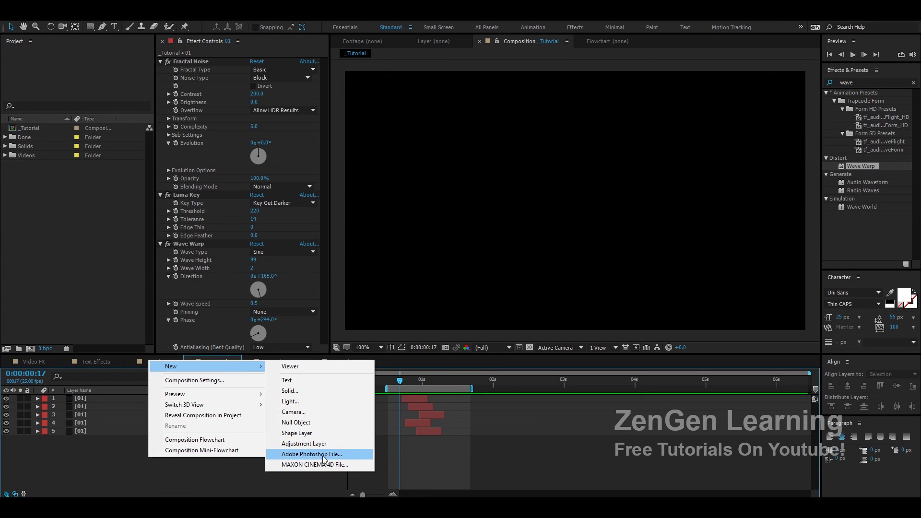
left_click(298, 444)
right_click(115, 397)
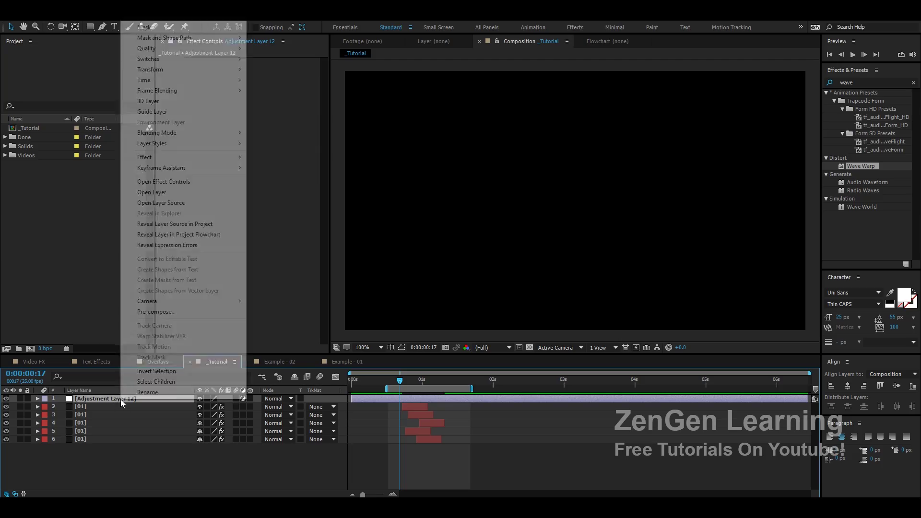
left_click(126, 396)
type("Color")
key("Return")
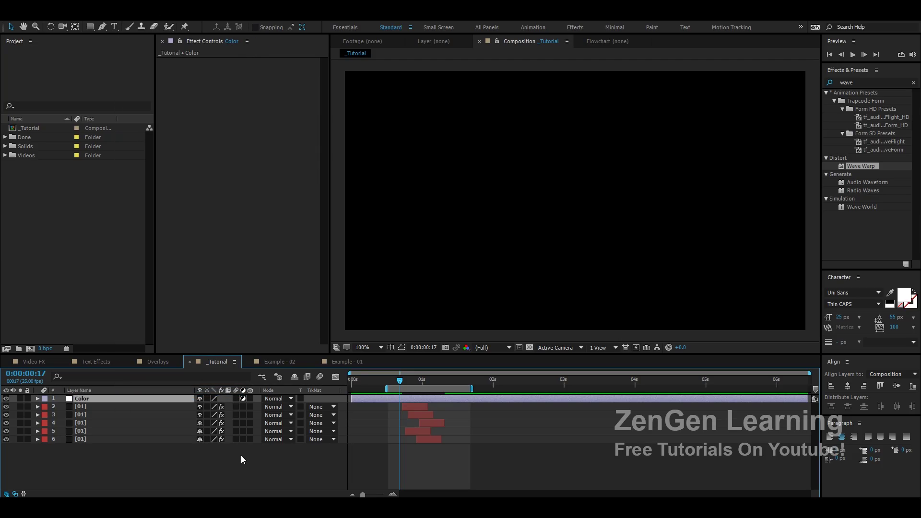
Step: Search Effects & Presets for 'colora' and apply Colorama to the Color layer
left_click_drag(407, 382, 411, 382)
double_click(845, 71)
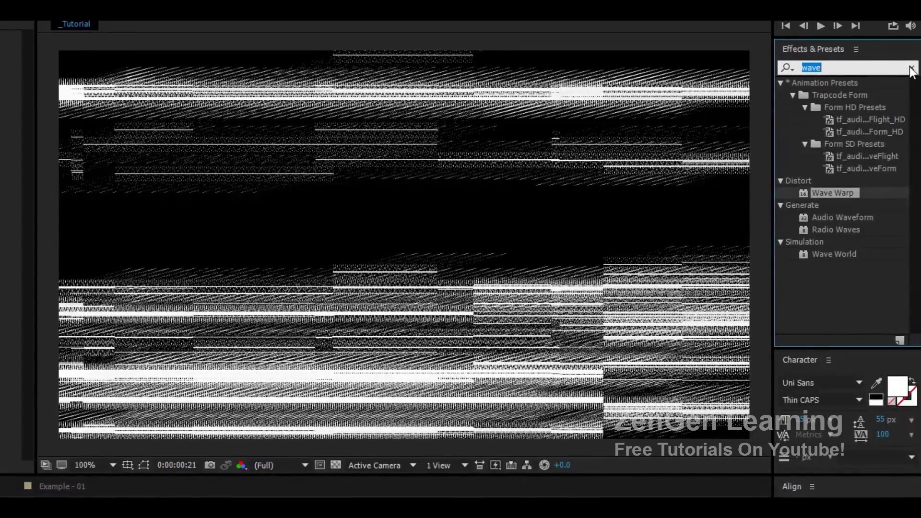
key("BackSpace")
type("colora")
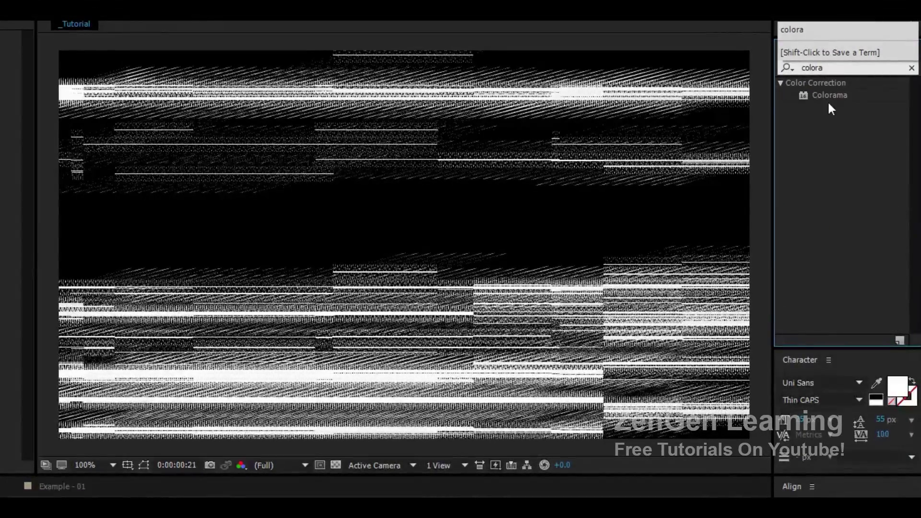
left_click_drag(829, 102, 419, 382)
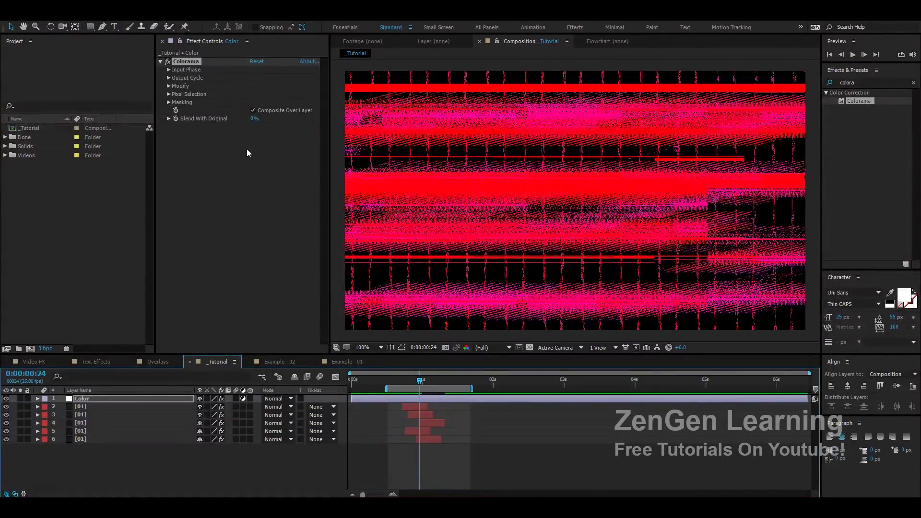
Step: Compare against Example - 01's red glitch lines, then expand Colorama's Output Cycle settings
left_click(347, 363)
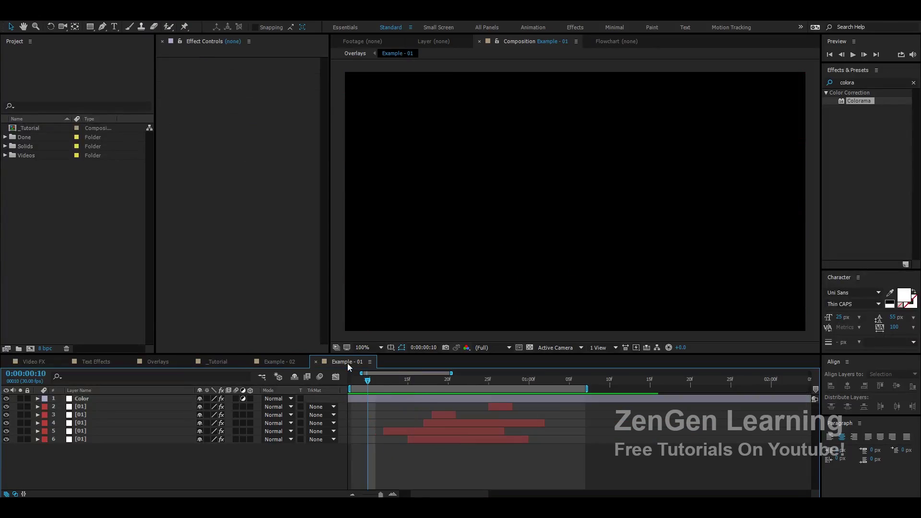
left_click_drag(372, 381, 458, 382)
left_click(216, 361)
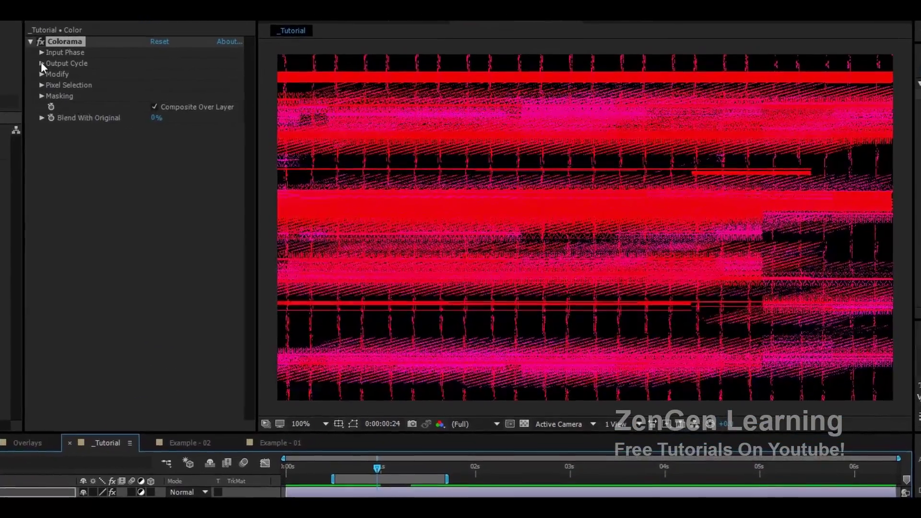
left_click(168, 78)
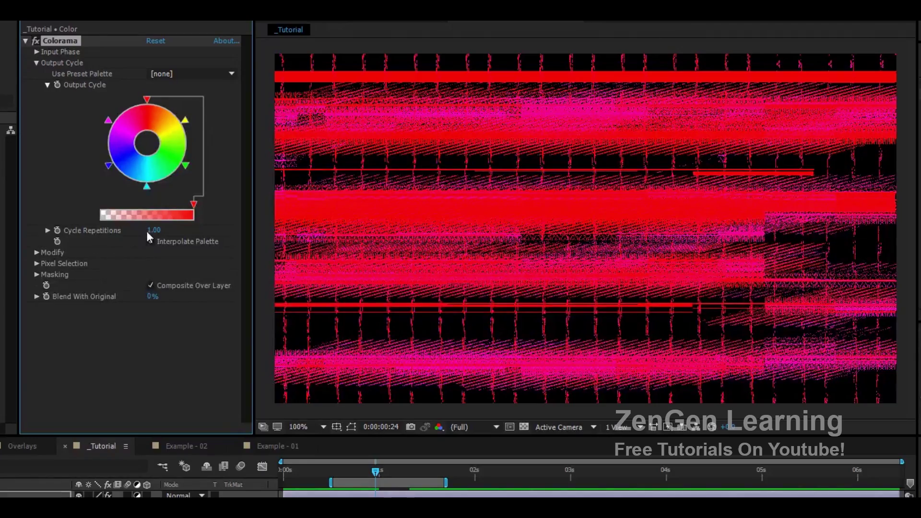
Step: Give Colorama's Cycle Repetitions the expression time*10
left_click_drag(154, 232, 187, 232)
key("ctrl+z")
left_click(57, 230)
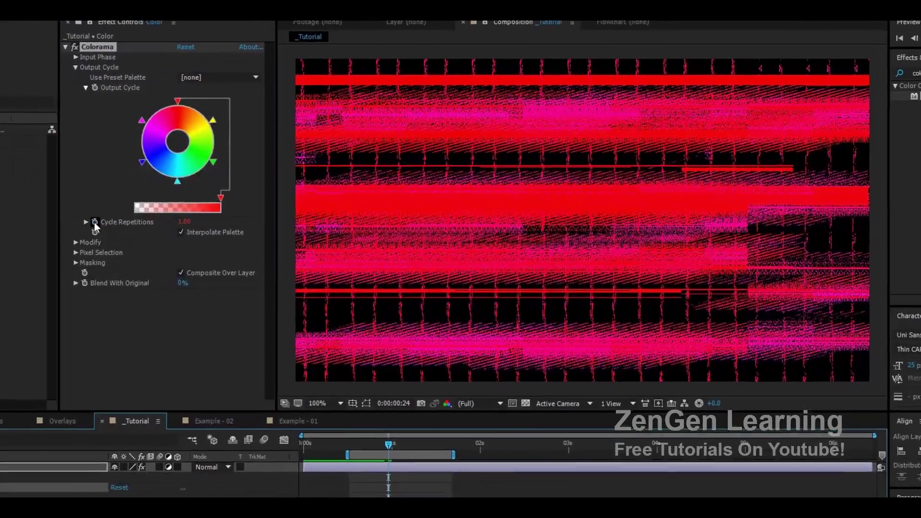
left_click(94, 222, "alt")
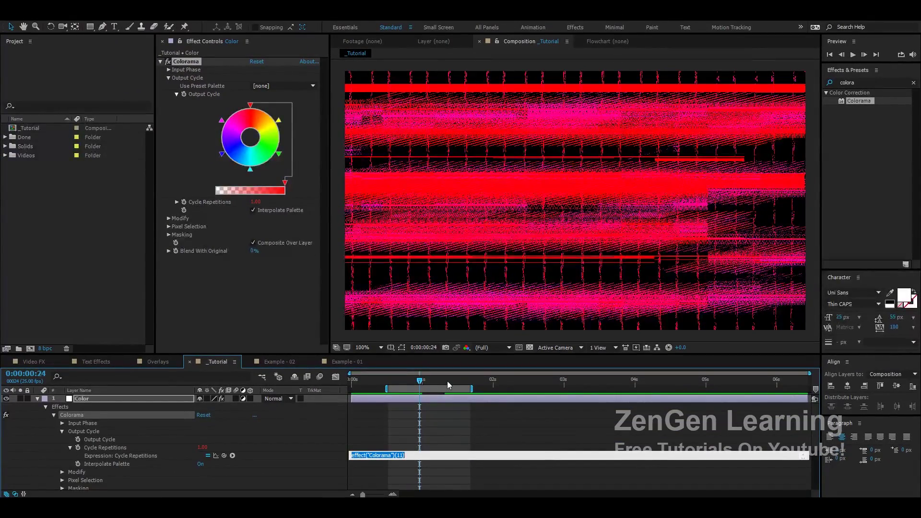
type("ti")
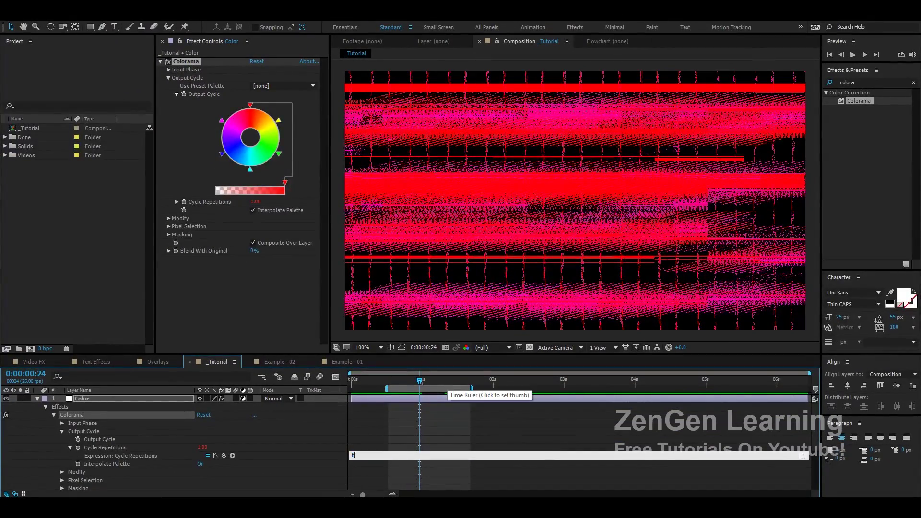
type("me*10")
key("Return")
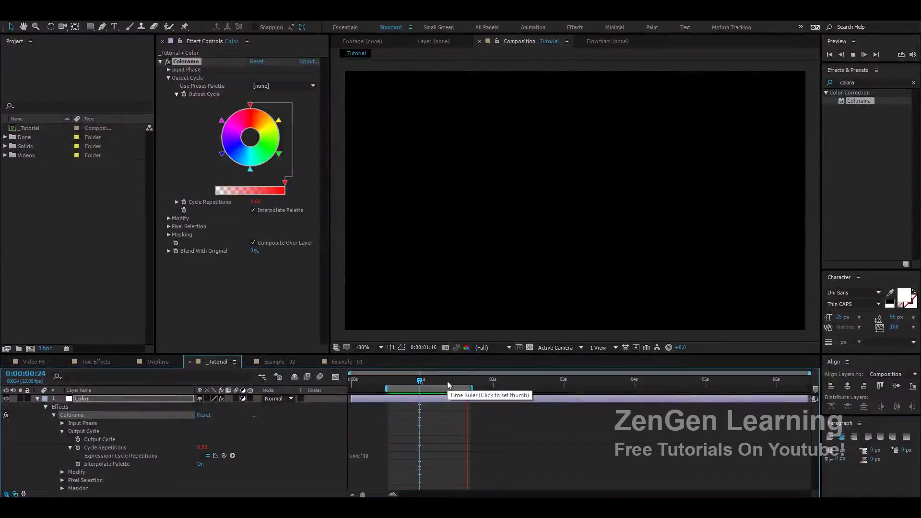
Step: Collapse the Color layer and preview the cycling colours around frames 17–19
key("e")
key("e")
key("e")
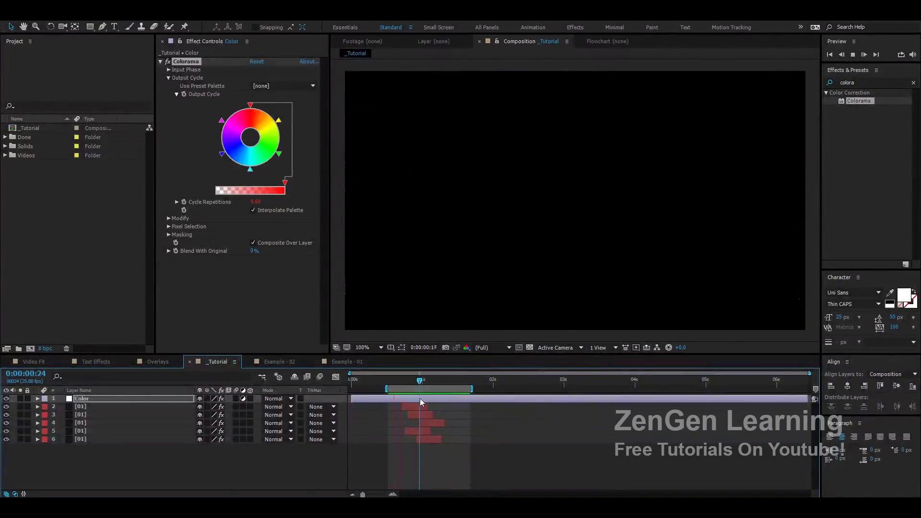
left_click_drag(420, 380, 399, 388)
key("space")
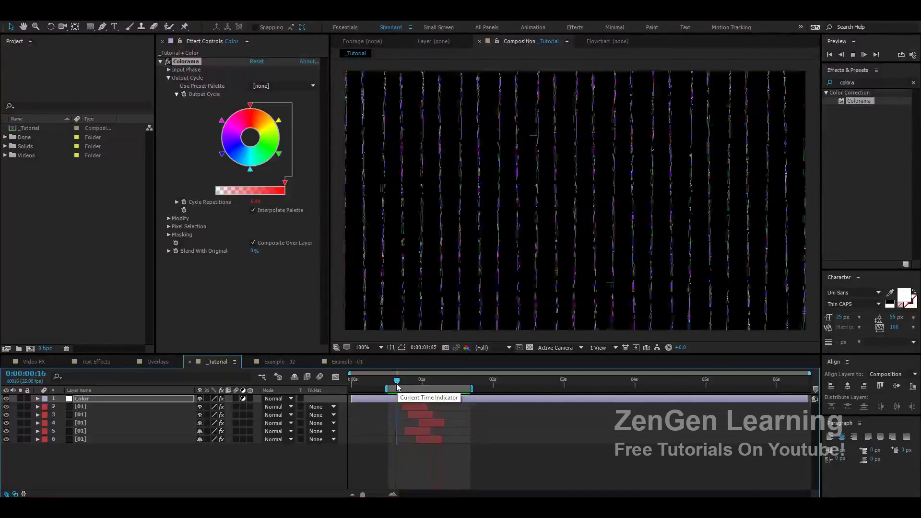
key("space")
mouse_move(411, 384)
left_mouse_down()
mouse_move(399, 386)
mouse_move(419, 382)
left_mouse_up()
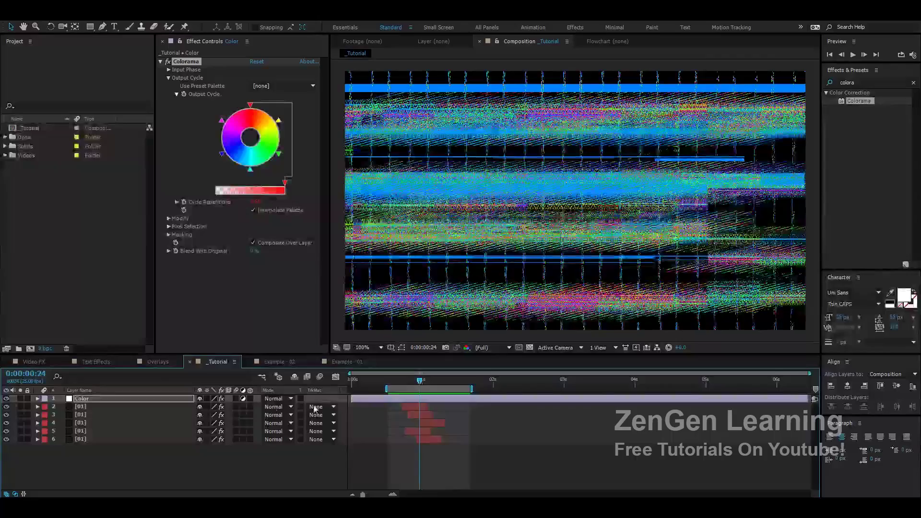
Step: Tidy the Project panel by deleting the unwanted Untitled 1 folder
right_click(39, 241)
left_click(65, 257)
left_click(97, 211)
left_click(38, 157)
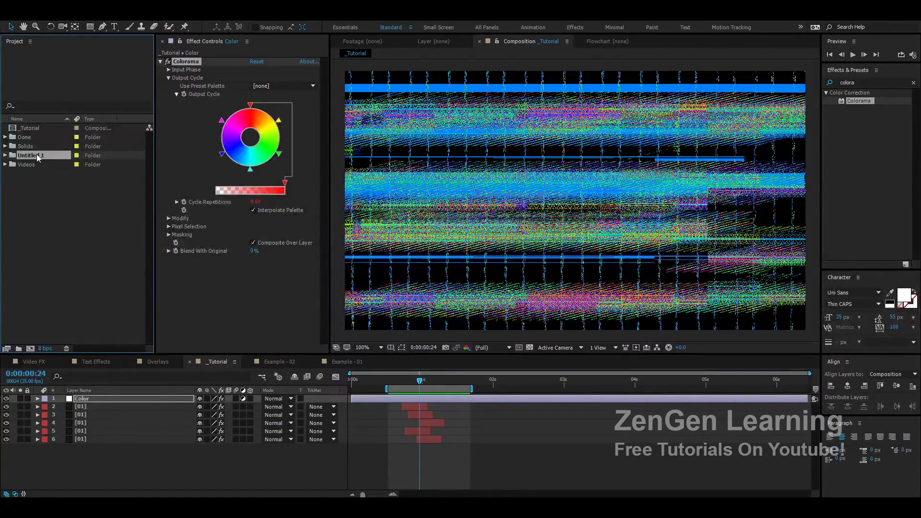
key("Delete")
right_click(36, 203)
left_click(57, 208)
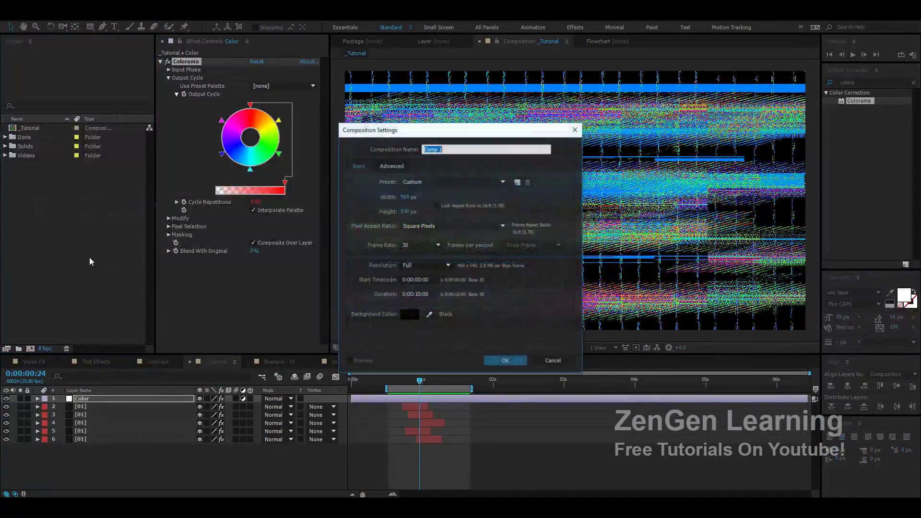
left_click(553, 360)
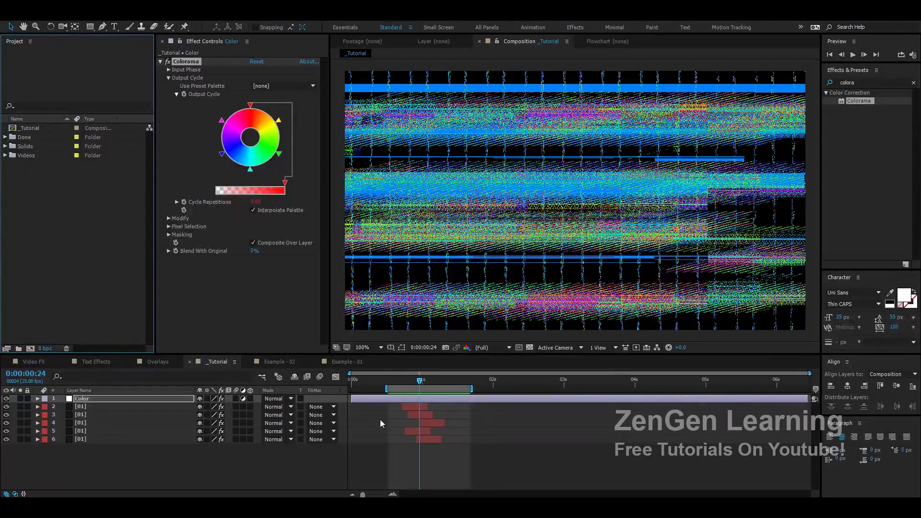
Step: Create a new composition named Title - 01
right_click(74, 250)
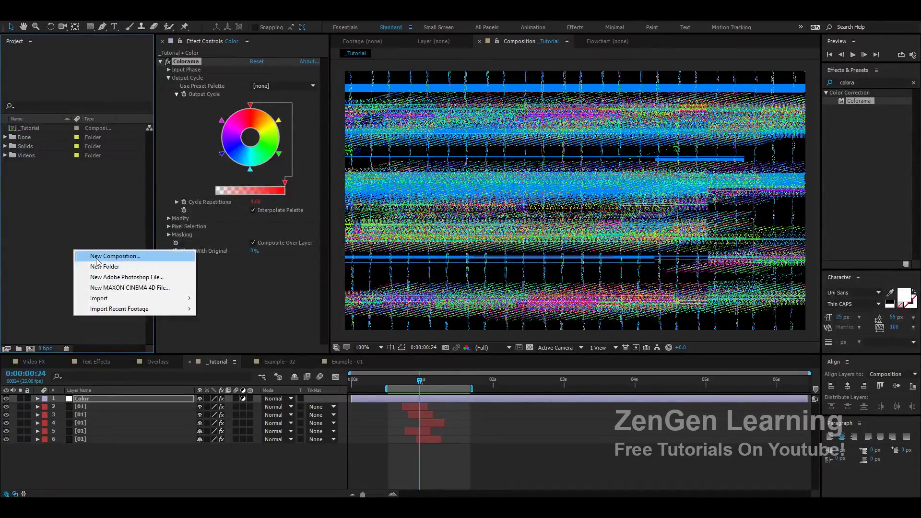
left_click(115, 256)
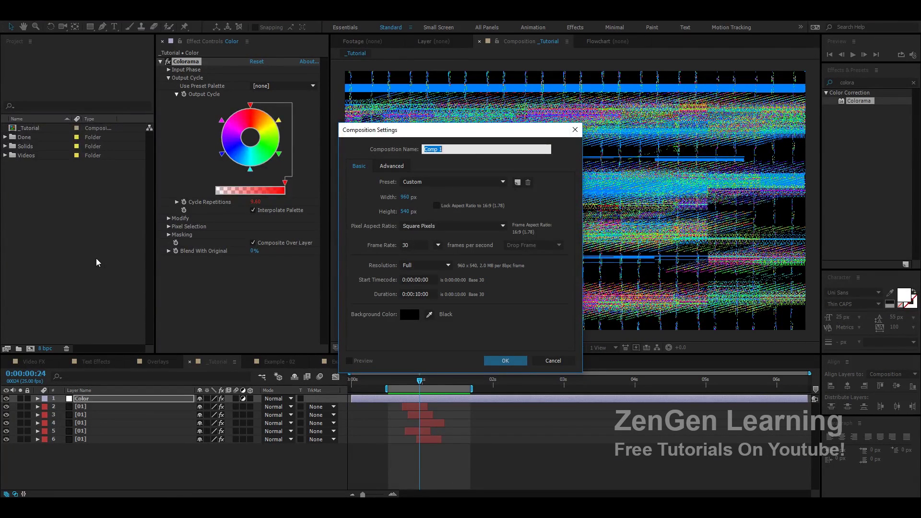
type("Title - 01")
key("Return")
Step: Add a 'glitch made easy' text layer, enlarged to about double size and centred
key("ctrl+t")
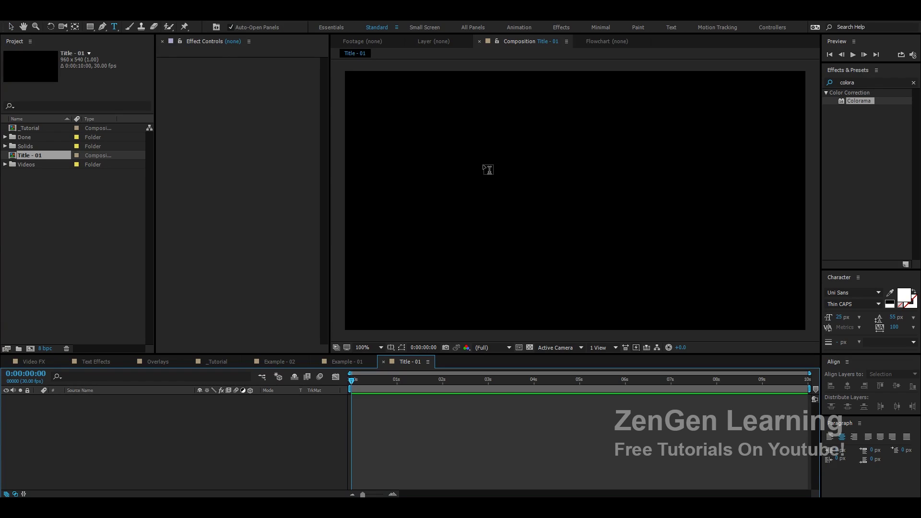
left_click(484, 164)
type("glitch made")
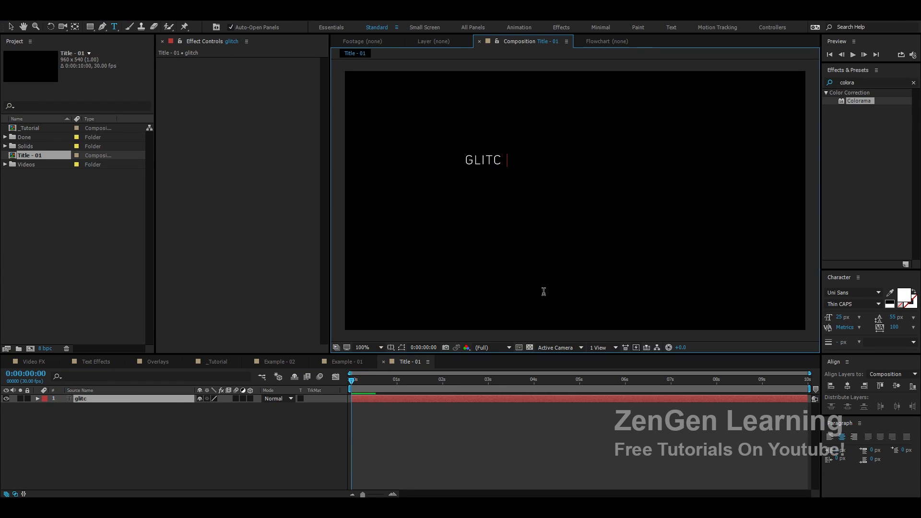
type(" easy")
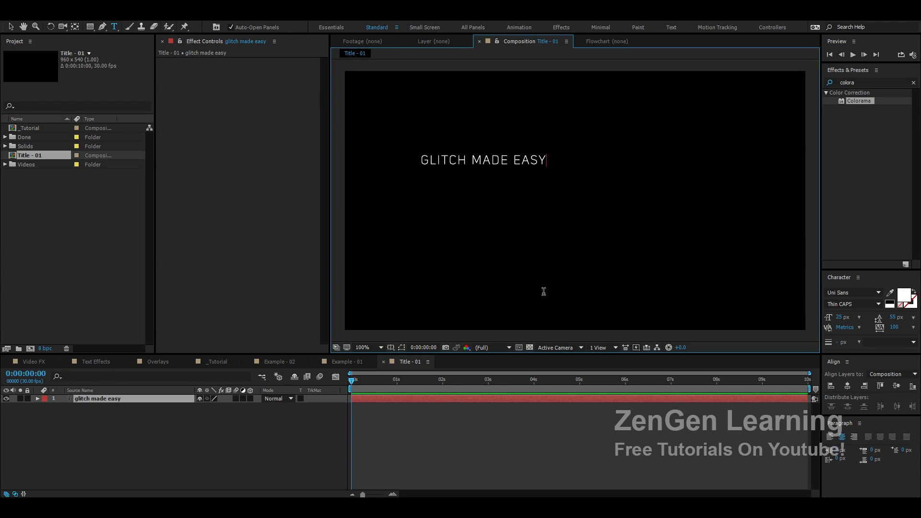
key("Escape")
key("v")
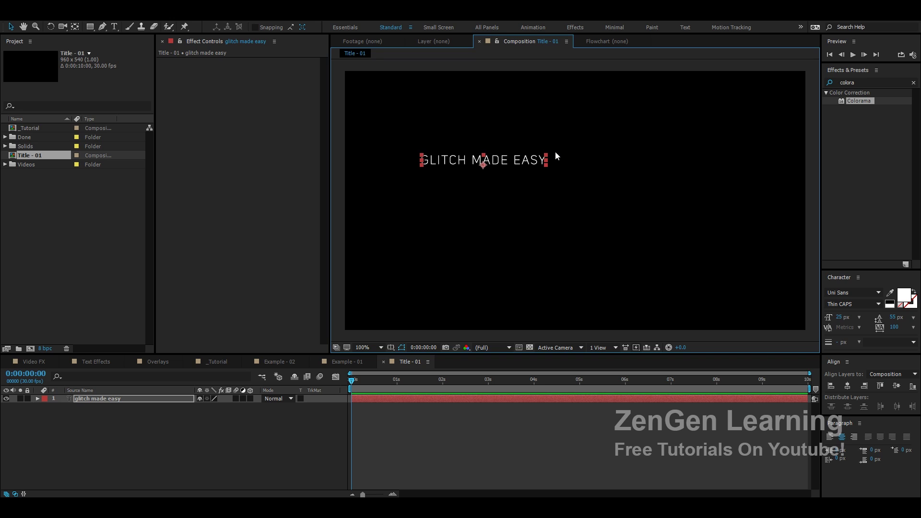
left_click_drag(545, 156, 650, 198)
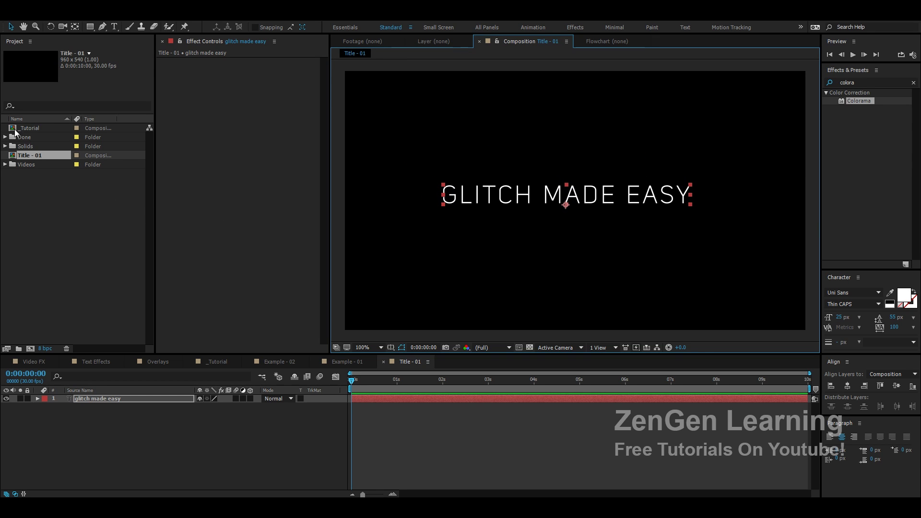
Step: Trim the _Tutorial comp to its work area
left_click(30, 129)
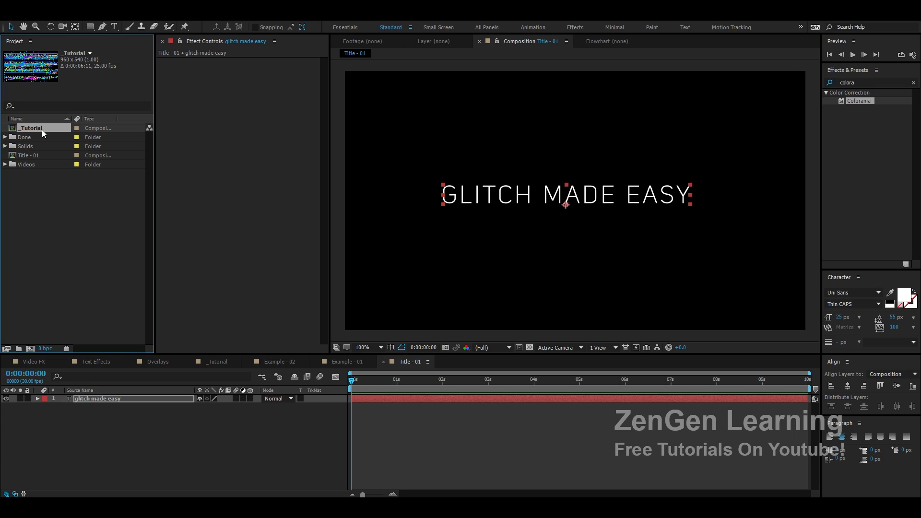
double_click(43, 129)
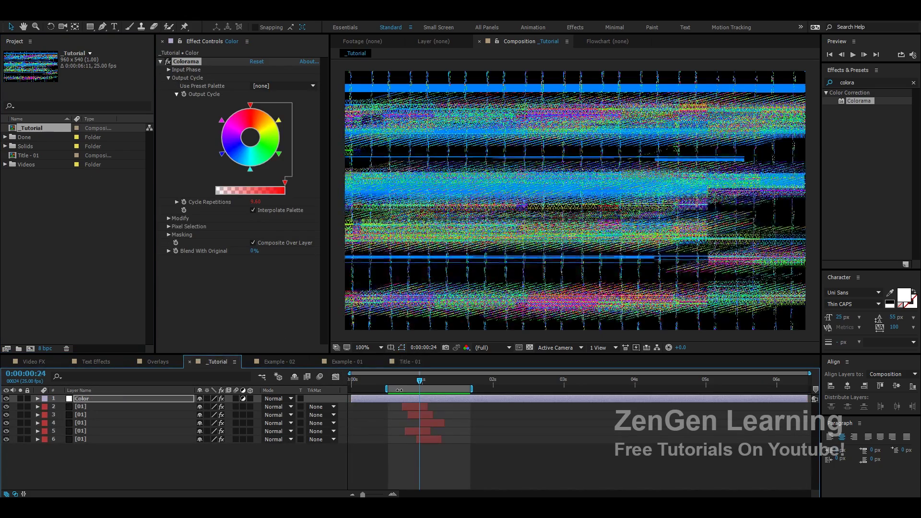
right_click(400, 390)
left_click(424, 418)
Step: Place _Tutorial as a layer in Title - 01 and preview the glitch over the title
left_click(407, 362)
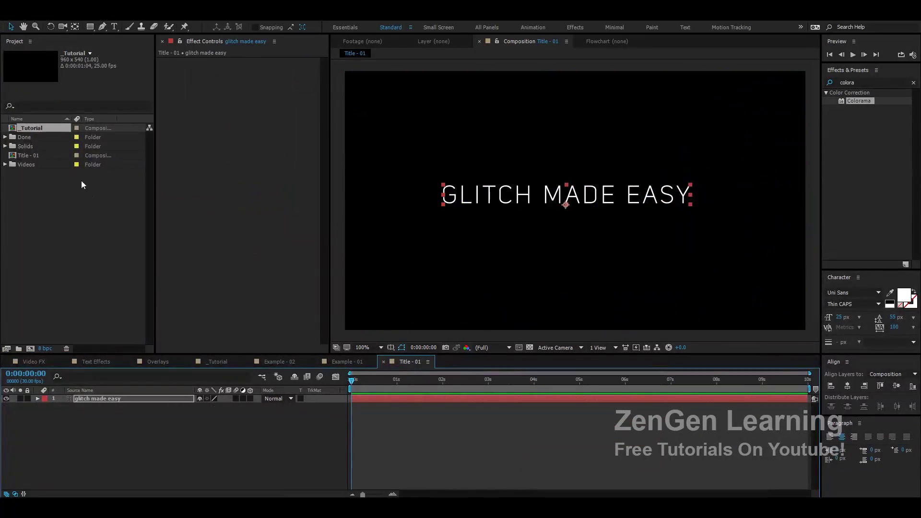
left_click_drag(47, 131, 134, 402)
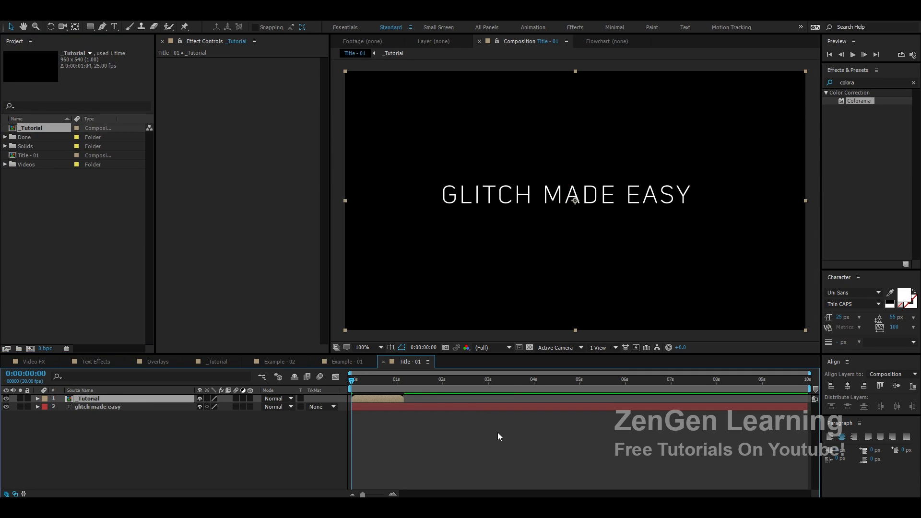
mouse_move(350, 383)
left_mouse_down()
mouse_move(402, 384)
mouse_move(348, 385)
left_mouse_up()
key("space")
Step: Slide the nested _Tutorial glitch layer so it starts later in Title - 01
key("space")
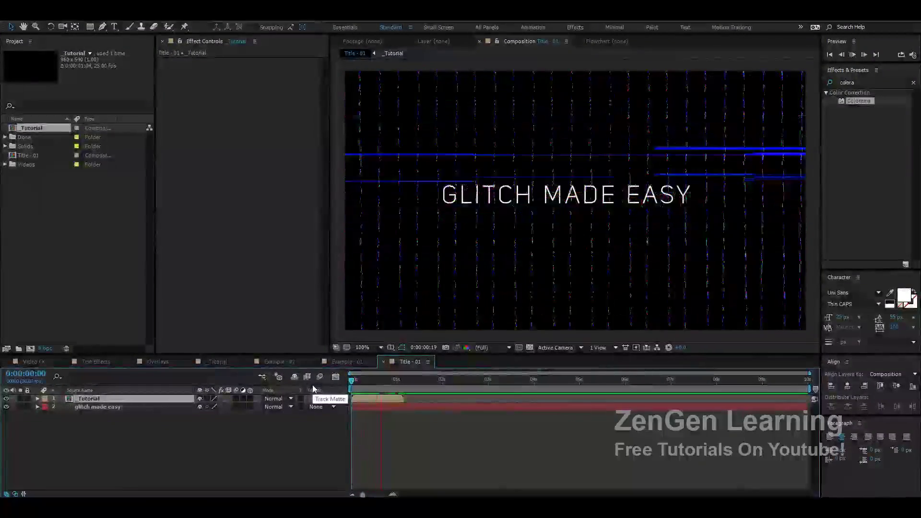
key("Home")
key("space")
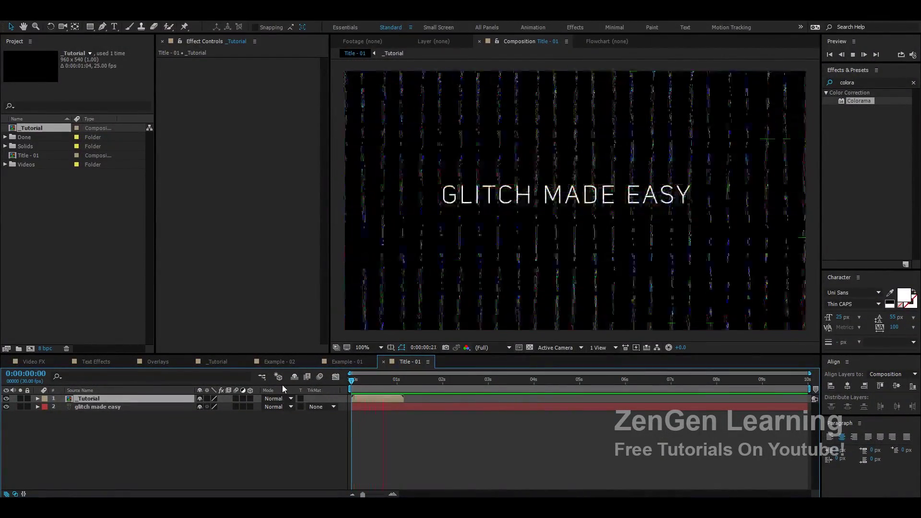
left_click(369, 379)
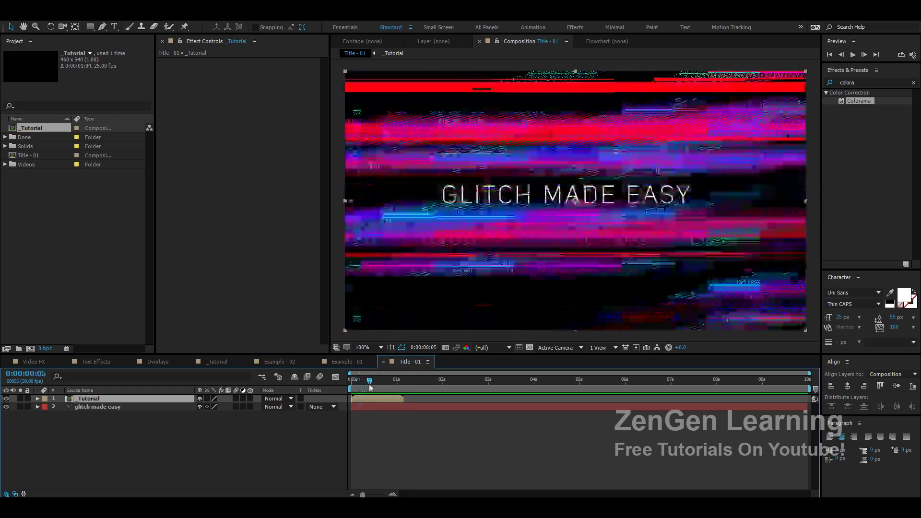
left_click_drag(382, 401, 416, 401)
Step: Start the work area at frame 13 and bring up the Text Effects comp
left_click(371, 381)
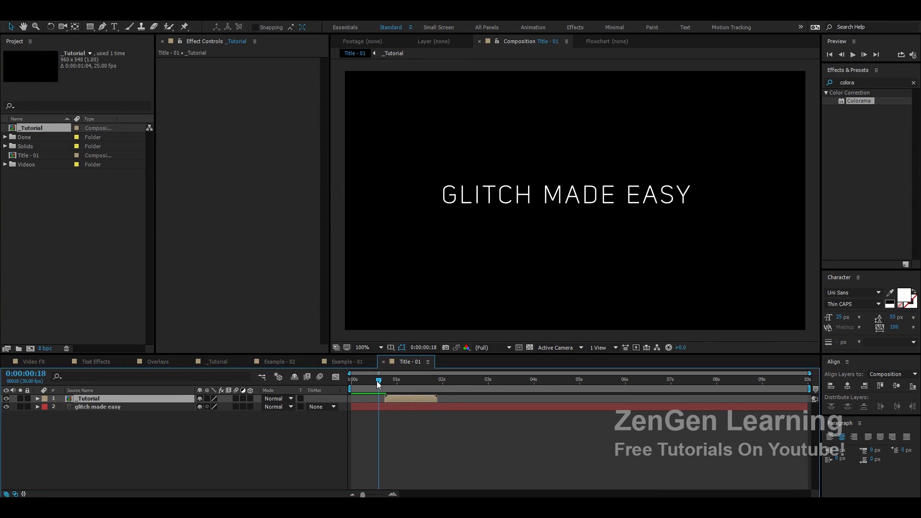
key("b")
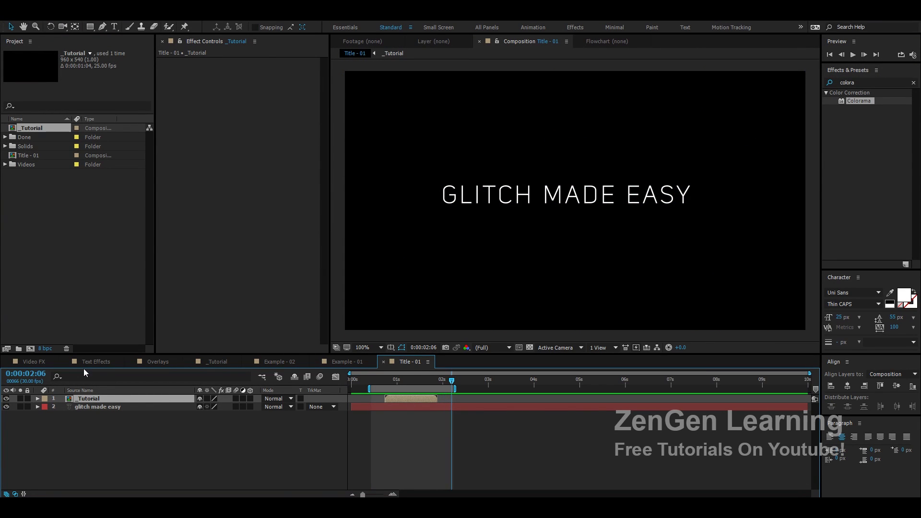
left_click(92, 362)
Step: Inspect frame 12 of the Text Effects example, then go back to Title - 01
left_click_drag(298, 380, 292, 381)
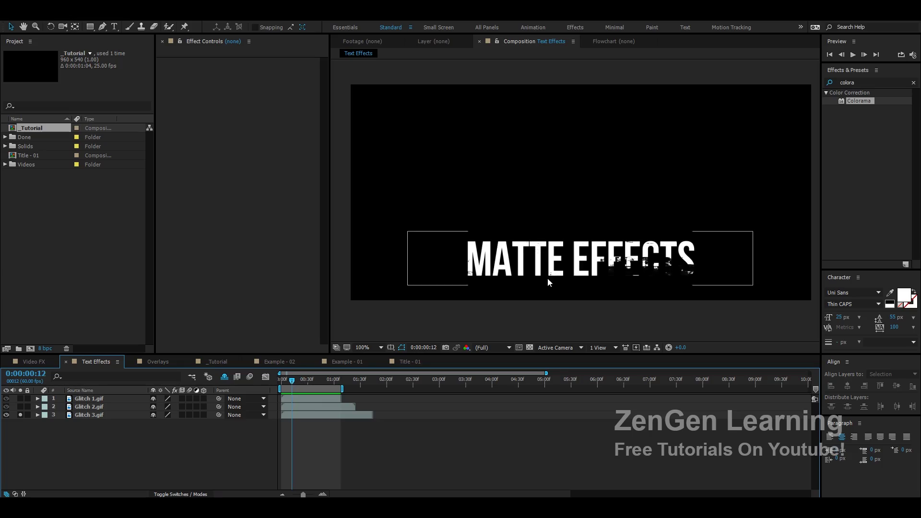
left_click(404, 362)
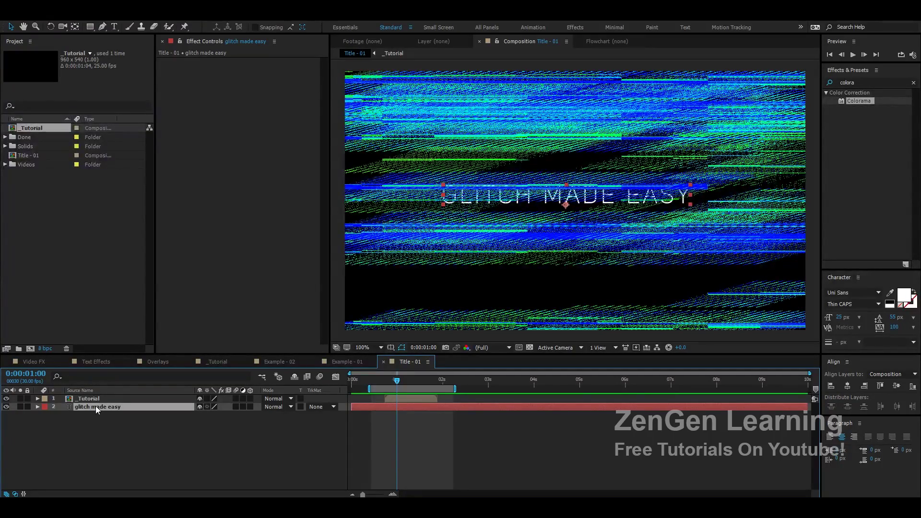
Step: Show the Mode and Track Matte columns in the Title - 01 timeline
right_click(308, 392)
mouse_move(360, 421)
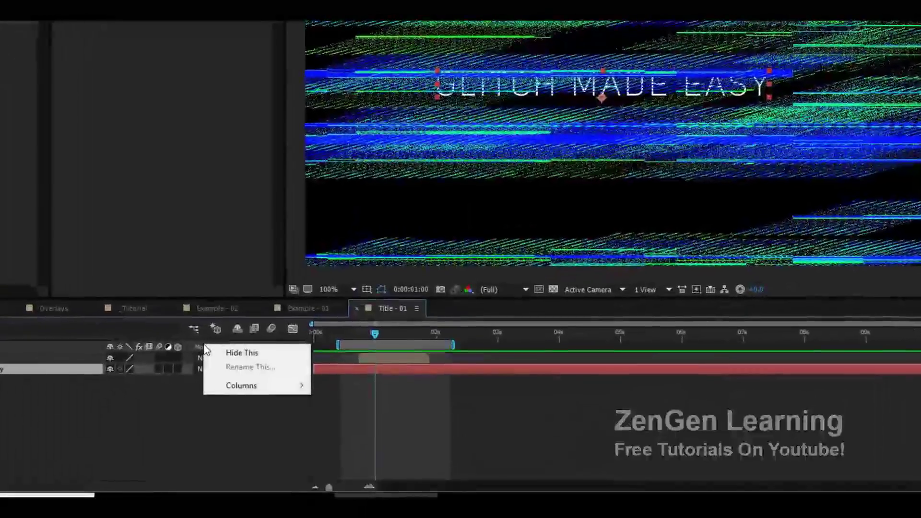
mouse_move(276, 390)
left_click(345, 298)
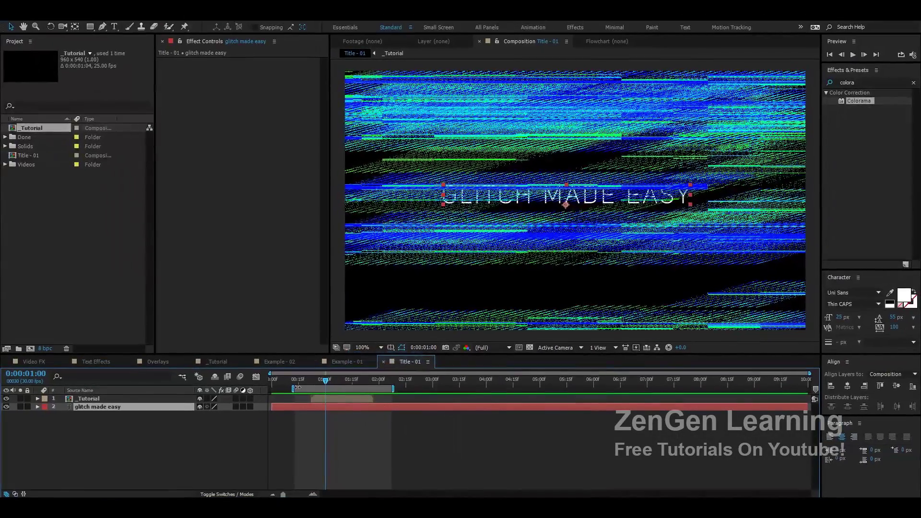
mouse_move(298, 420)
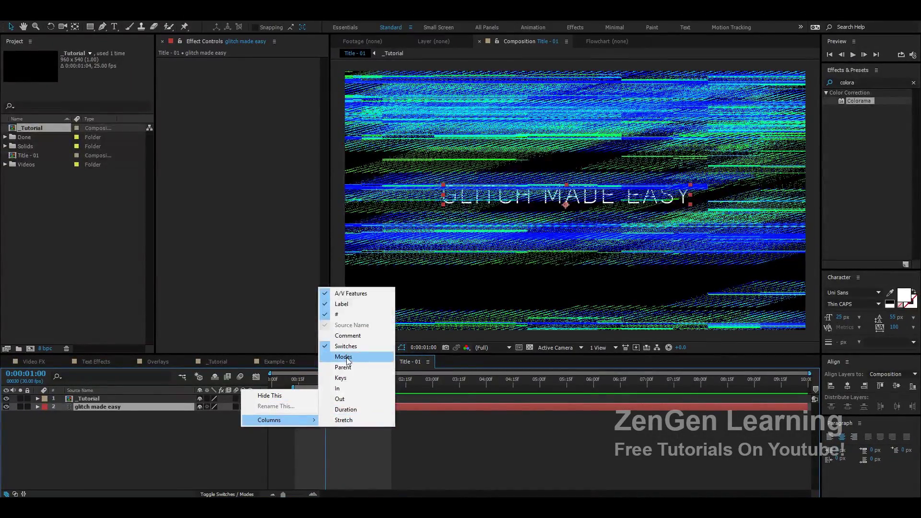
left_click(343, 357)
Step: Set the title's track matte to Alpha Matte _Tutorial and preview the matted text
left_click(326, 407)
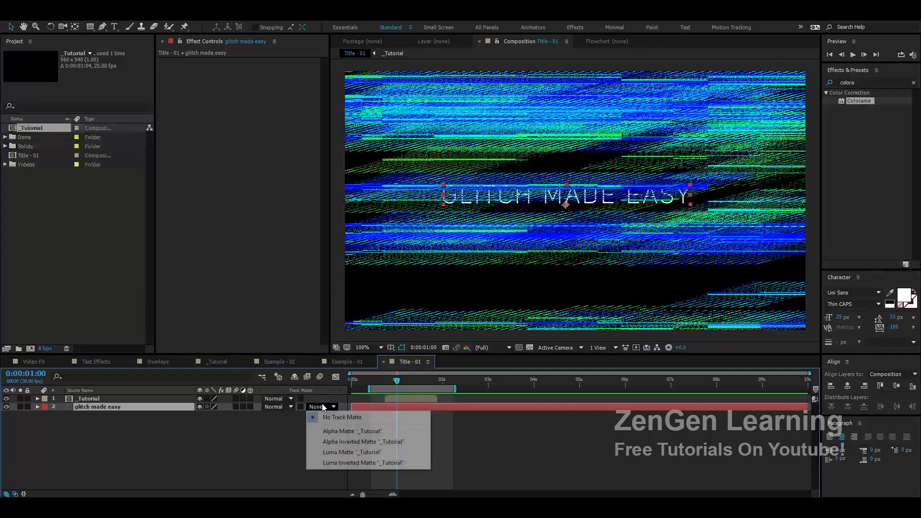
left_click(338, 431)
left_click(385, 451)
left_click_drag(397, 380, 369, 382)
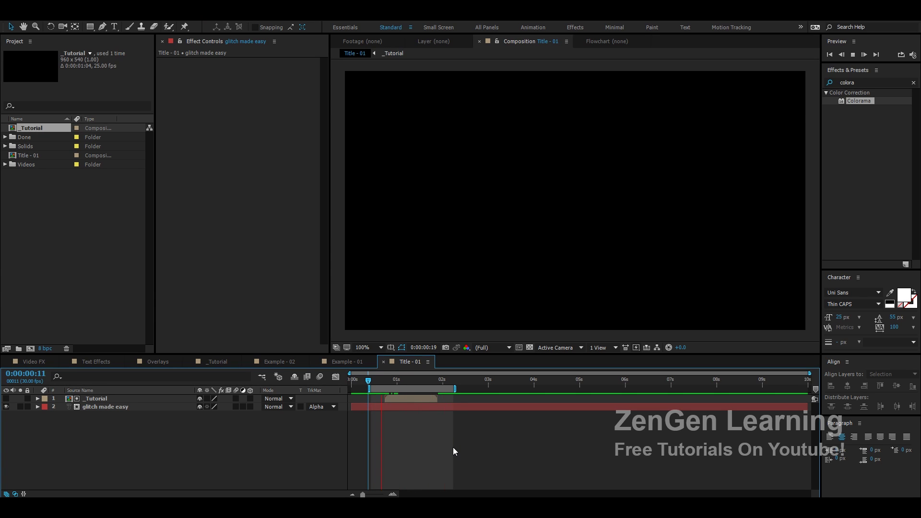
key("space")
mouse_move(405, 381)
left_mouse_down()
mouse_move(417, 381)
mouse_move(408, 384)
left_mouse_up()
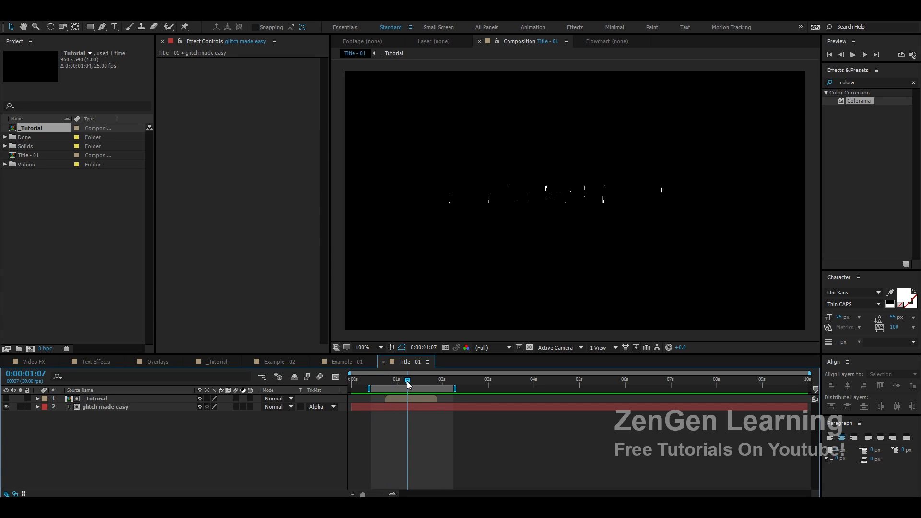
Step: Set the title back to No Track Matte and leave the _Tutorial layer hidden
left_click(317, 407)
left_click(328, 418)
left_click(6, 399)
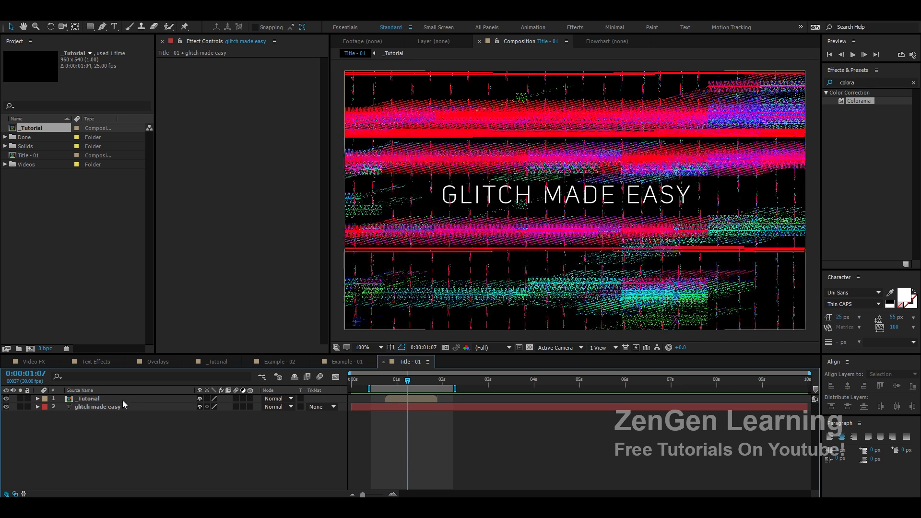
left_click(5, 399)
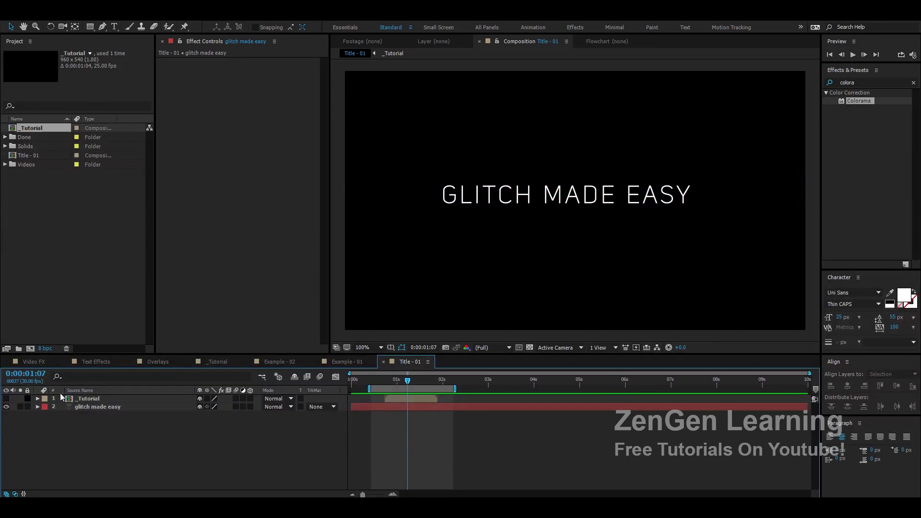
left_click(164, 361)
left_click(108, 361)
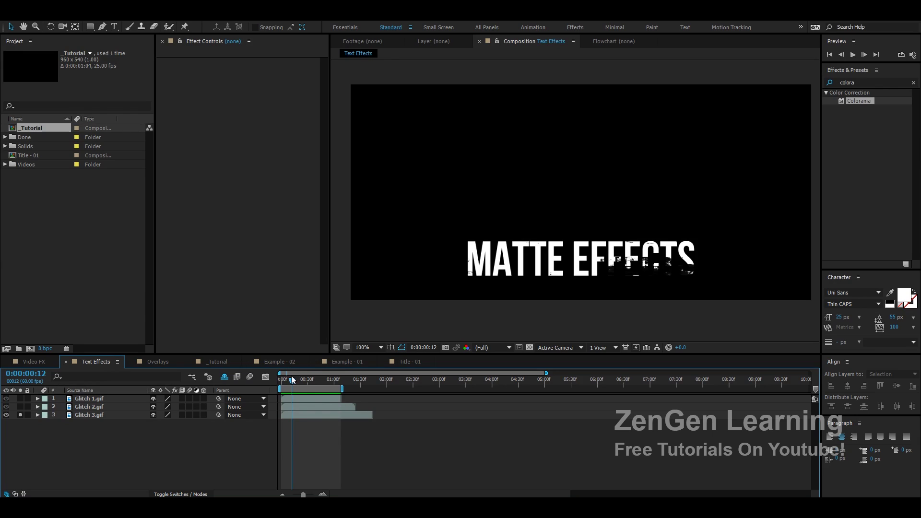
scroll(291, 376, "right", 1)
key("space")
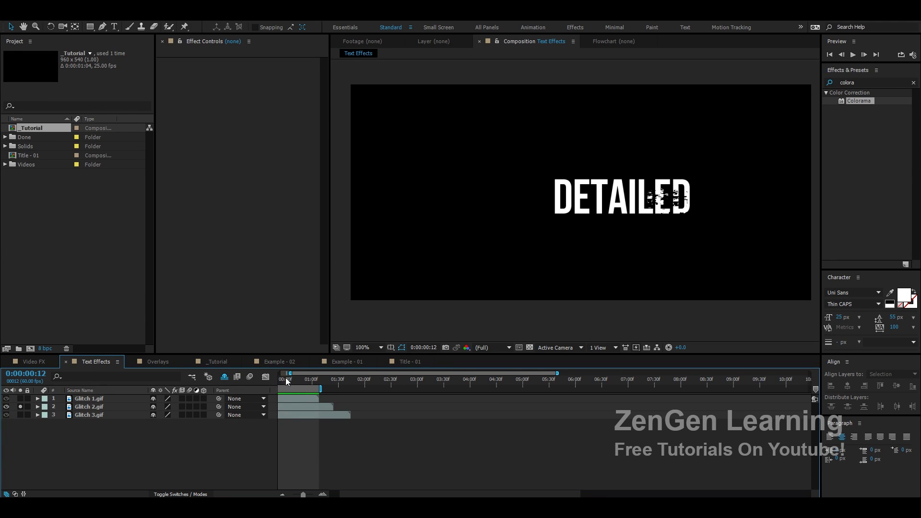
key("space")
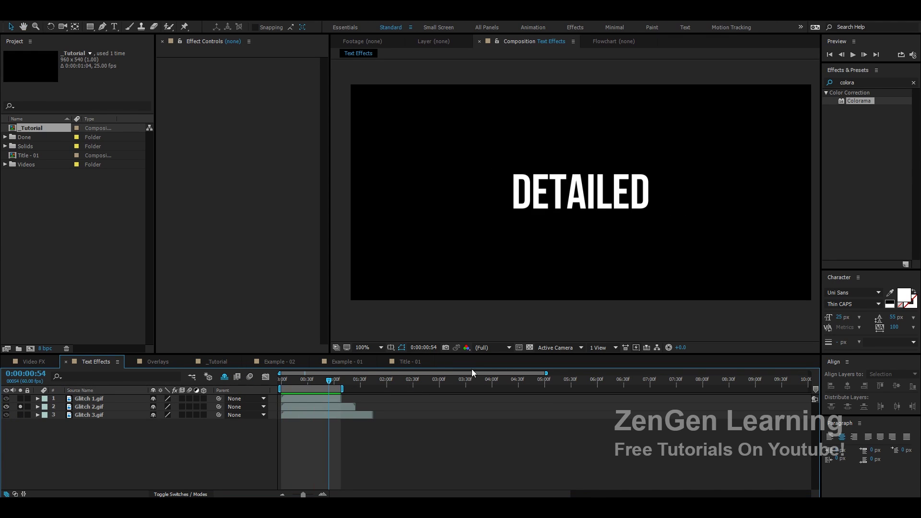
left_click(411, 362)
Step: Add a new adjustment layer to the comp and name it MAP
right_click(110, 421)
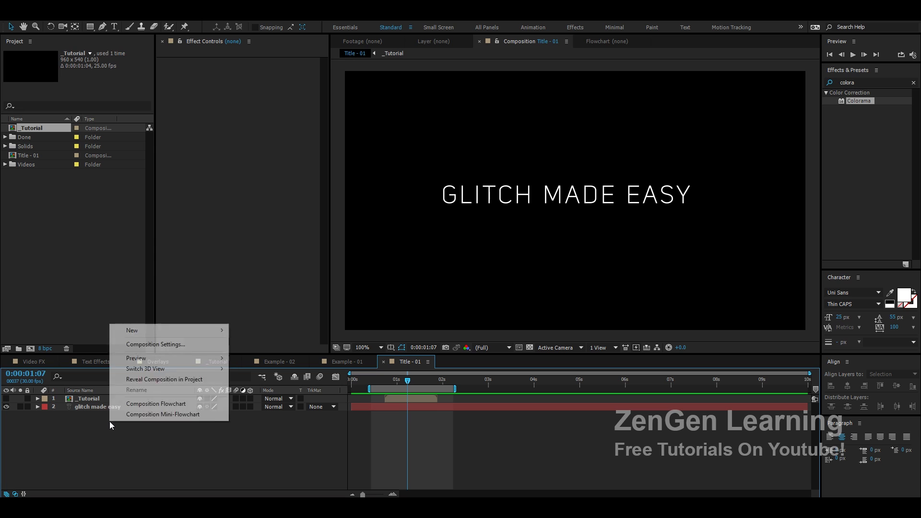
mouse_move(209, 331)
left_click(266, 408)
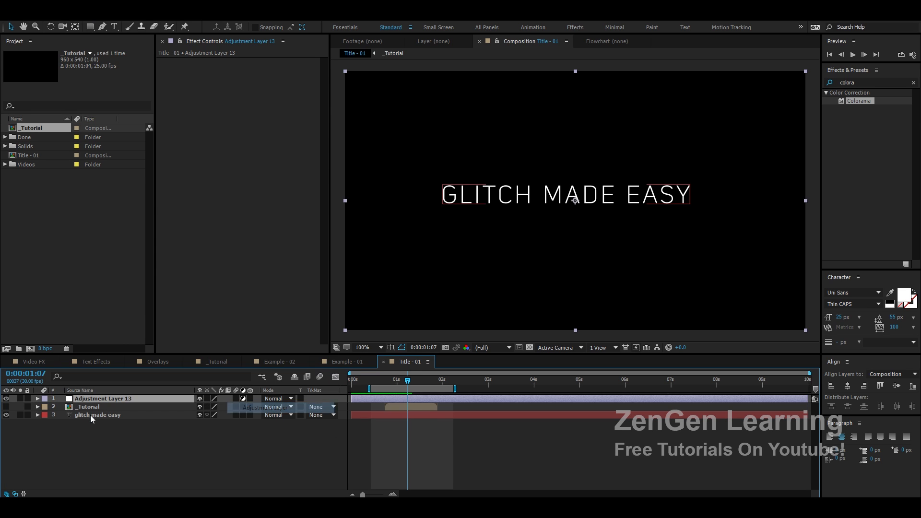
key("Return")
type("MAP")
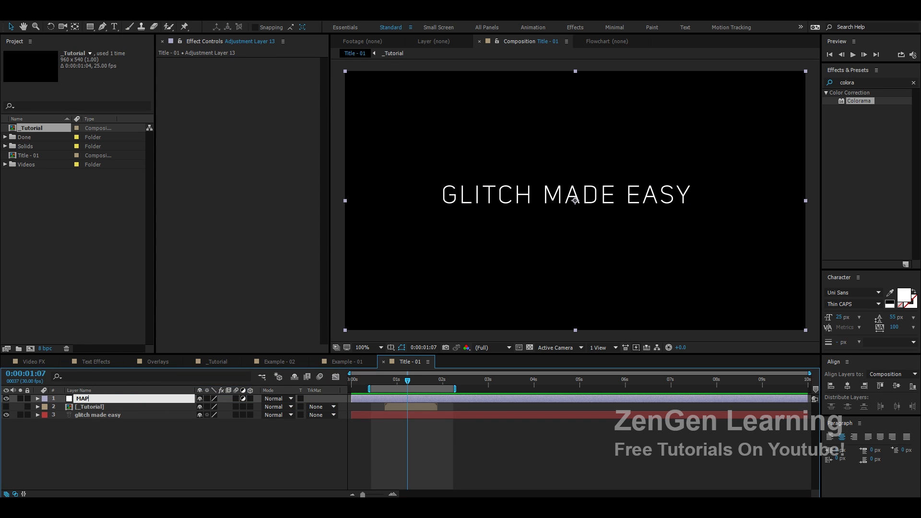
key("Return")
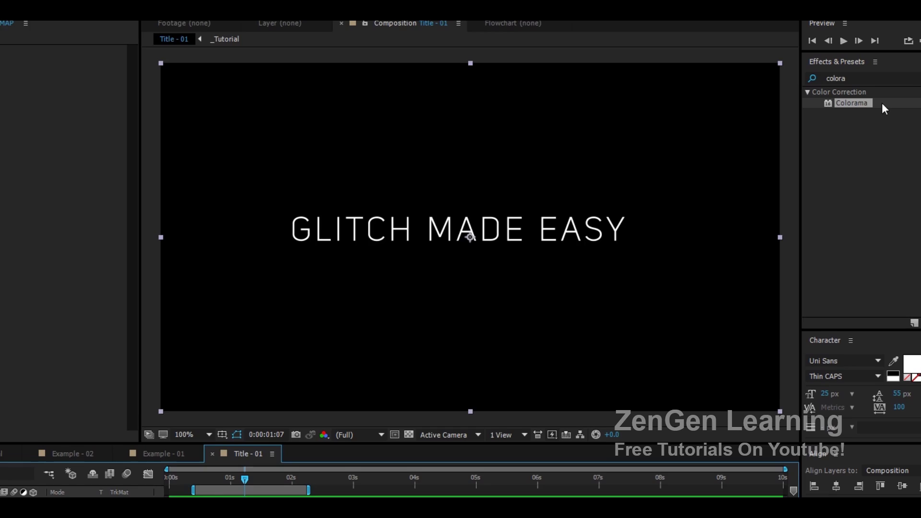
Step: Apply the Displacement Map effect to the MAP layer
left_click(868, 78)
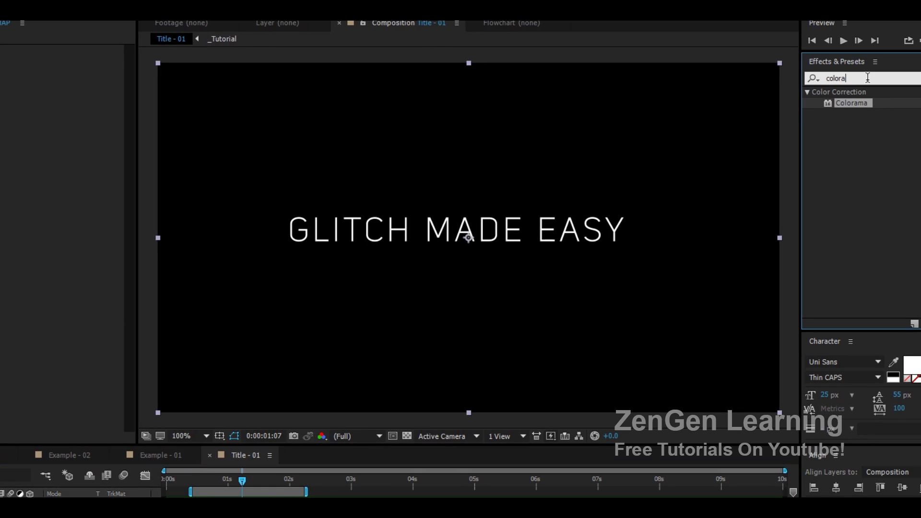
type("map")
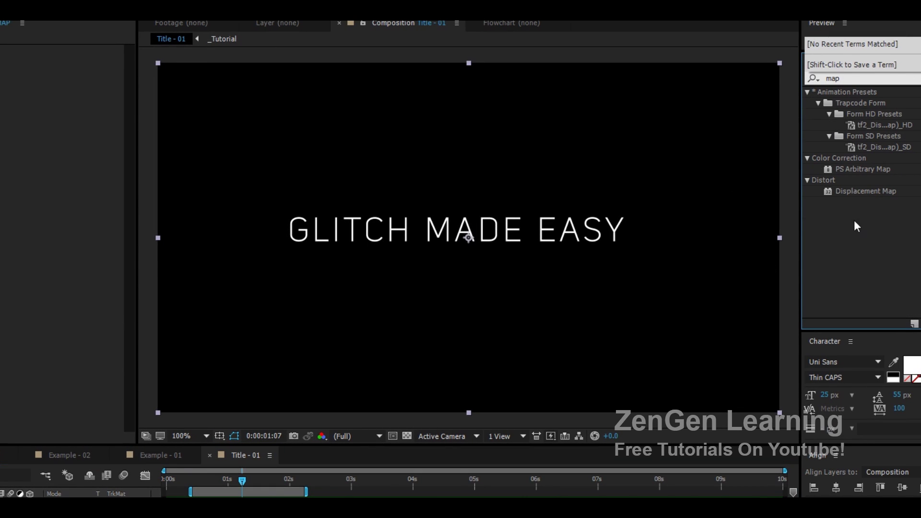
left_click(866, 192)
left_click_drag(851, 191, 43, 419)
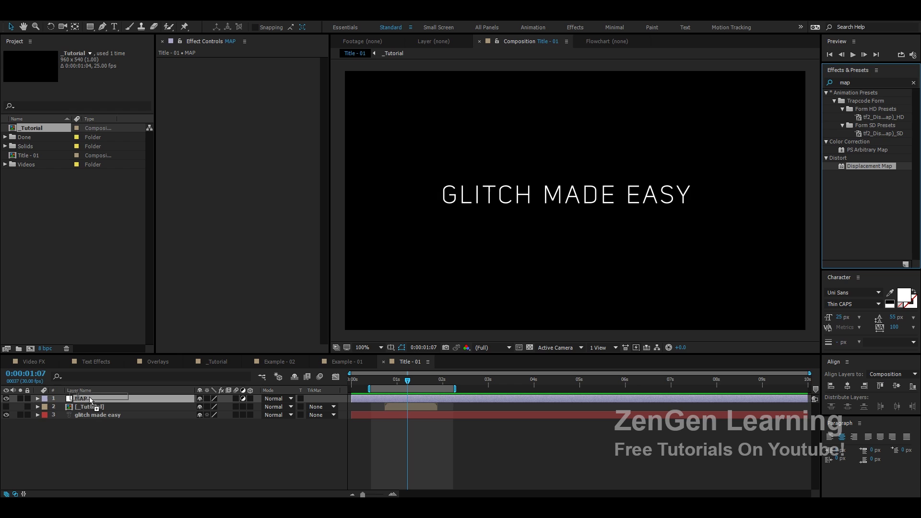
left_click_drag(91, 400, 90, 403)
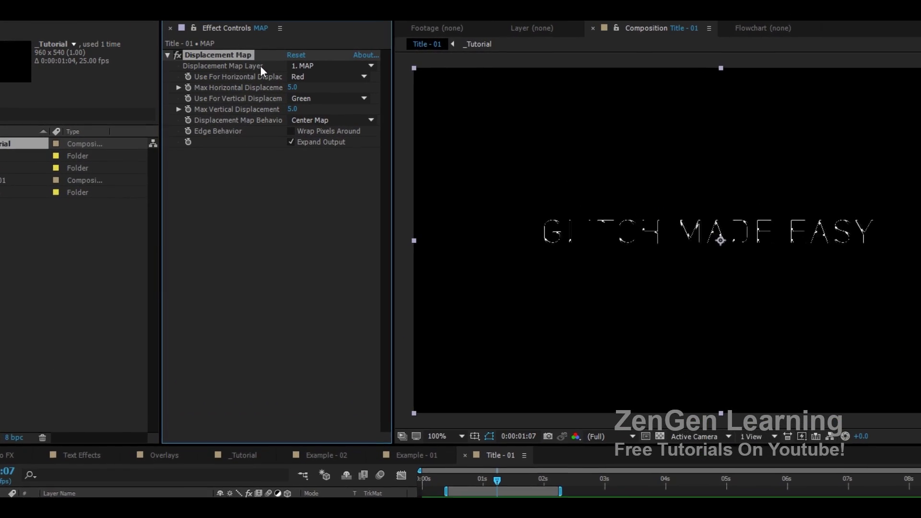
Step: Use the _Tutorial comp as the Displacement Map layer and preview the displaced title from frame 11
left_click(276, 70)
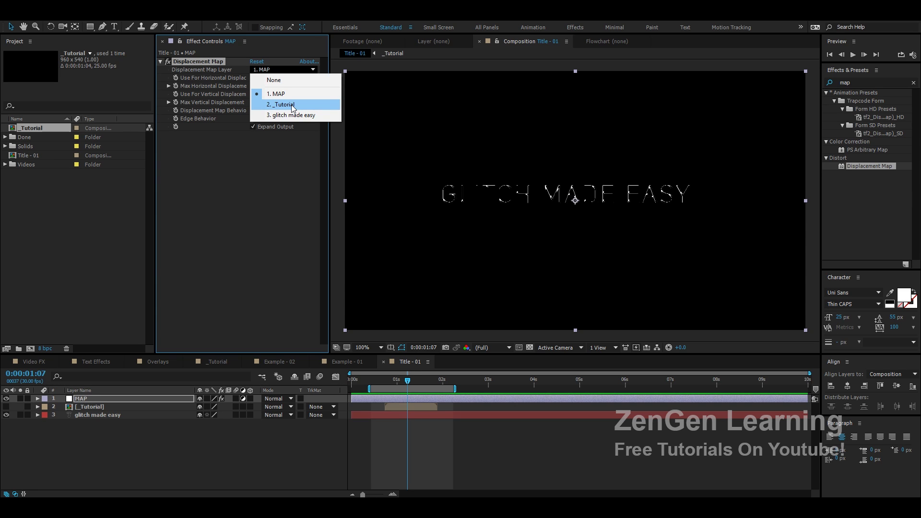
left_click(293, 106)
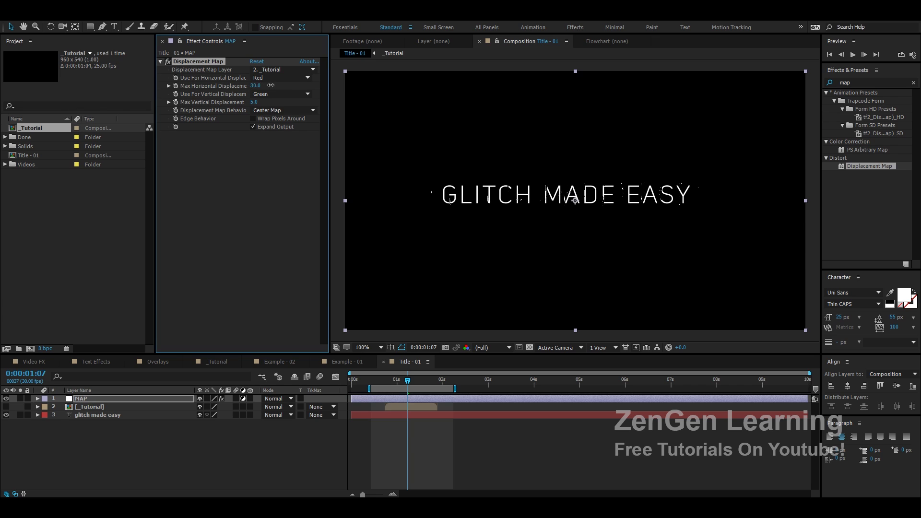
left_click_drag(408, 381, 368, 384)
key("space")
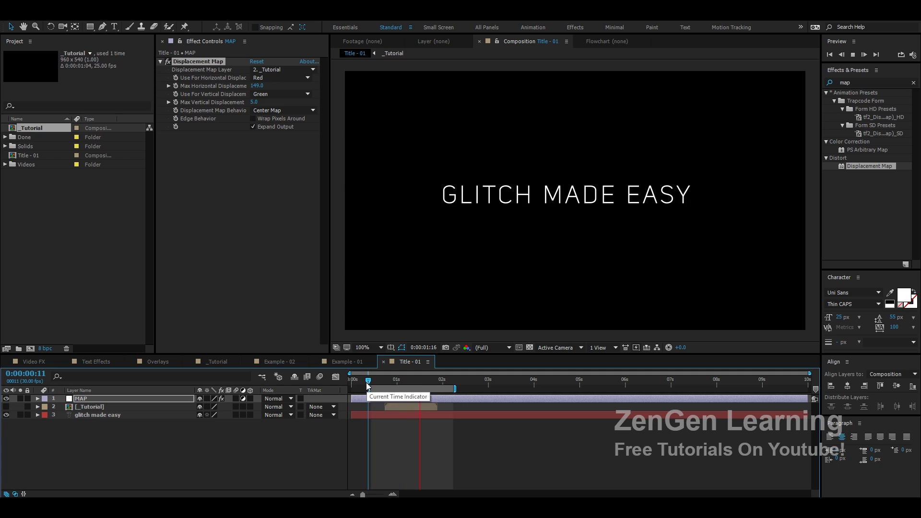
key("space")
Step: Show the glitch made easy title's Scale at 0:00:00:13 and center its anchor point on the text
left_click(117, 414)
key("s")
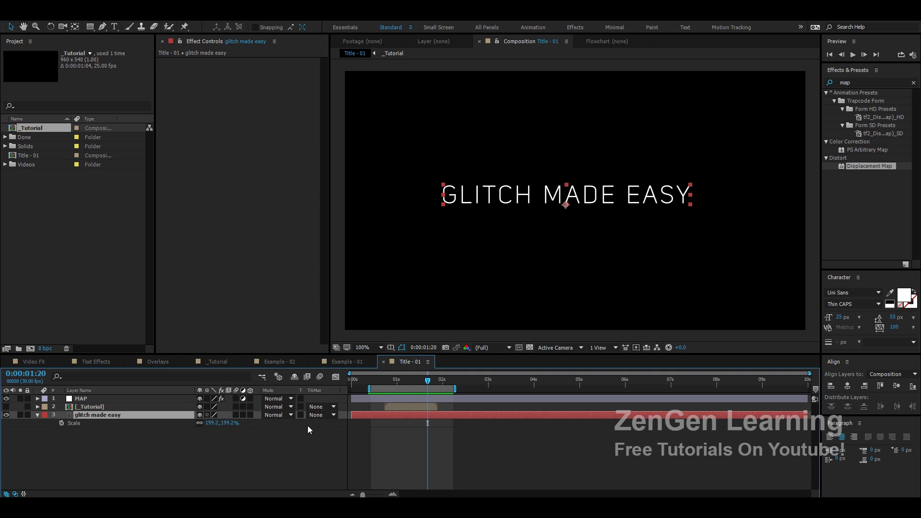
left_click_drag(404, 380, 373, 384)
key("y")
left_click(567, 201)
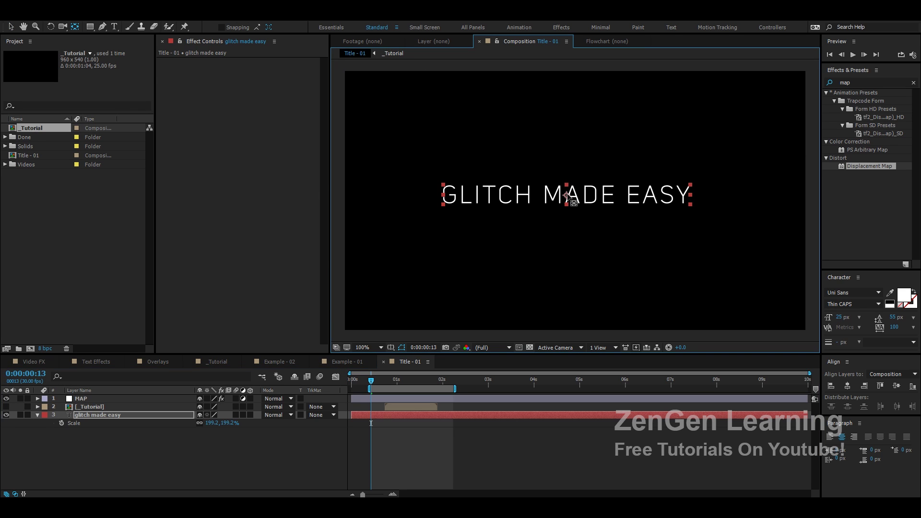
key("v")
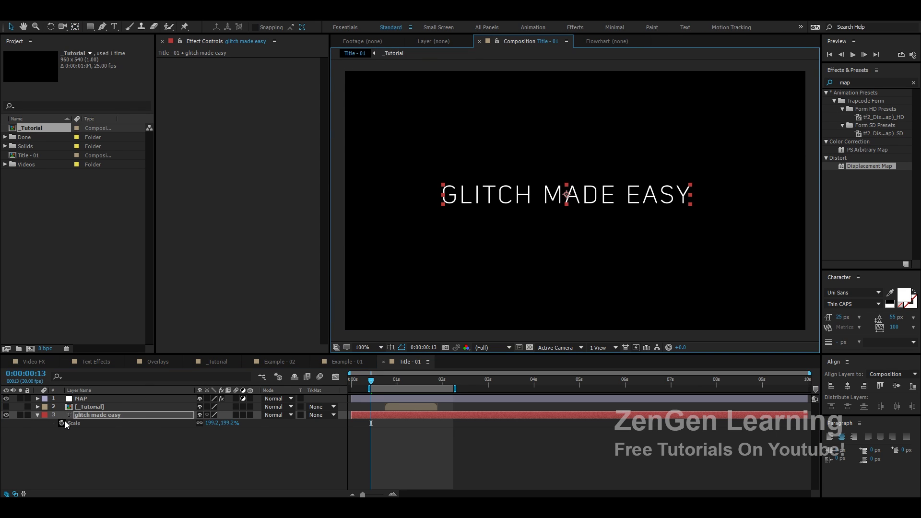
Step: Keyframe the title's Scale from 0:00:00:13 up to 221.2% at 0:00:02:14 and preview it
left_click(61, 423)
left_click_drag(440, 382, 452, 382)
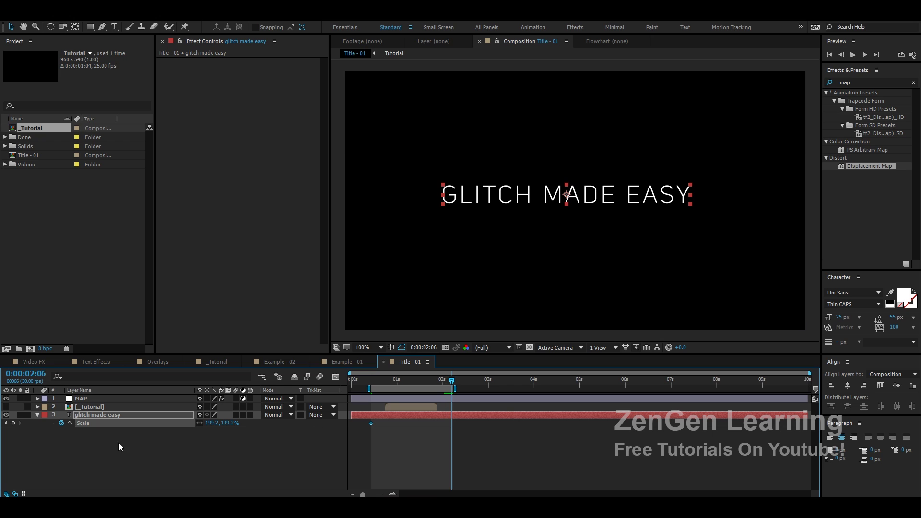
left_click_drag(213, 424, 361, 430)
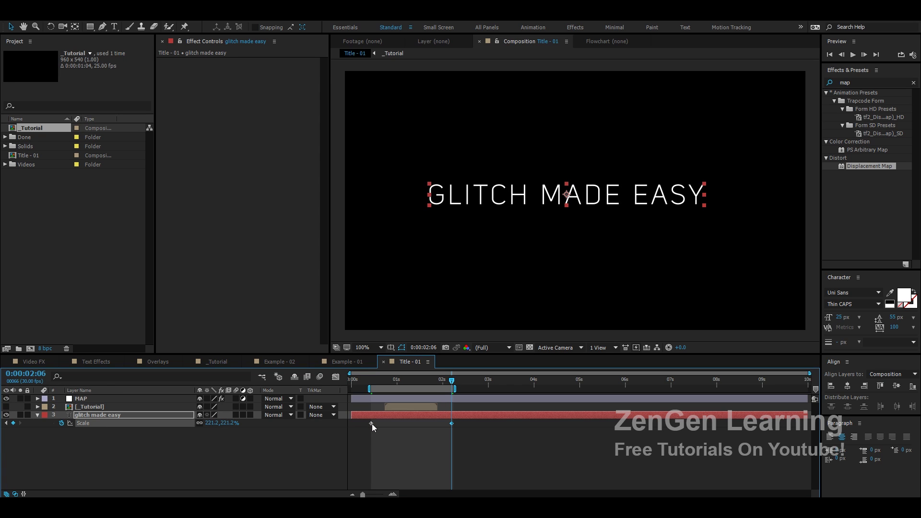
left_click_drag(452, 424, 463, 422)
key("space")
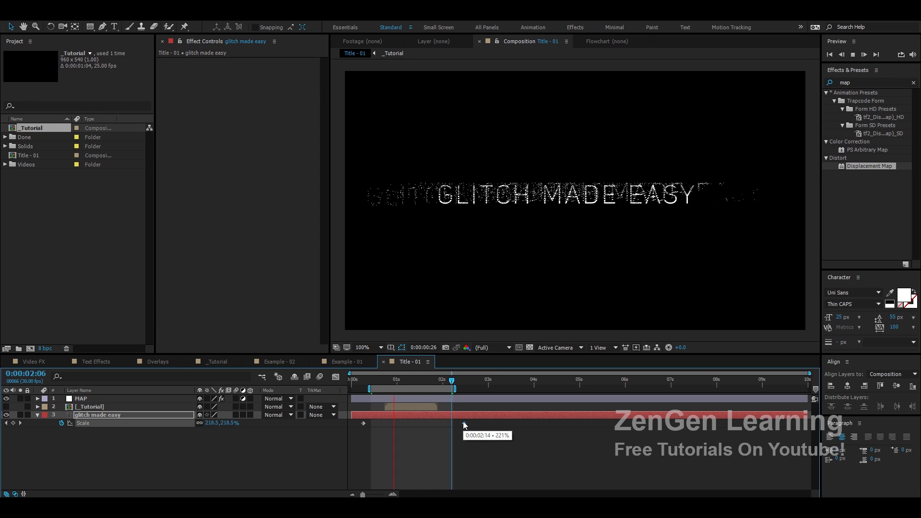
key("u")
mouse_move(399, 382)
left_mouse_down()
mouse_move(391, 383)
mouse_move(398, 384)
left_mouse_up()
Step: Show _Tutorial, hide MAP, and set the title's track matte to Alpha Matte _Tutorial
left_click(133, 438)
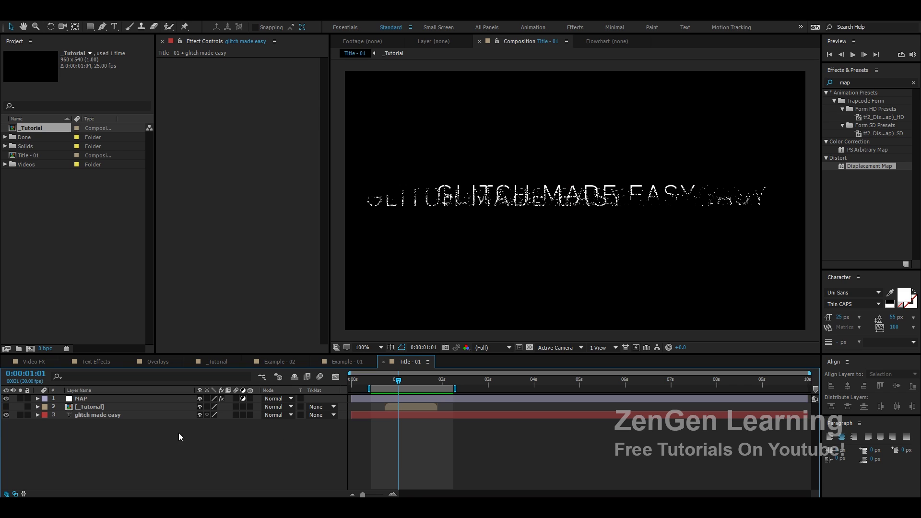
left_click(6, 408)
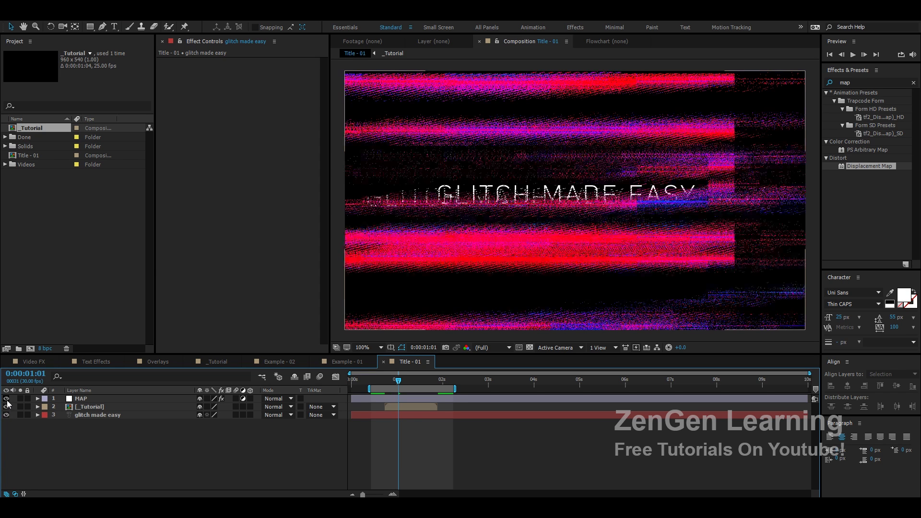
left_click(5, 400)
left_click(332, 415)
left_click(405, 443)
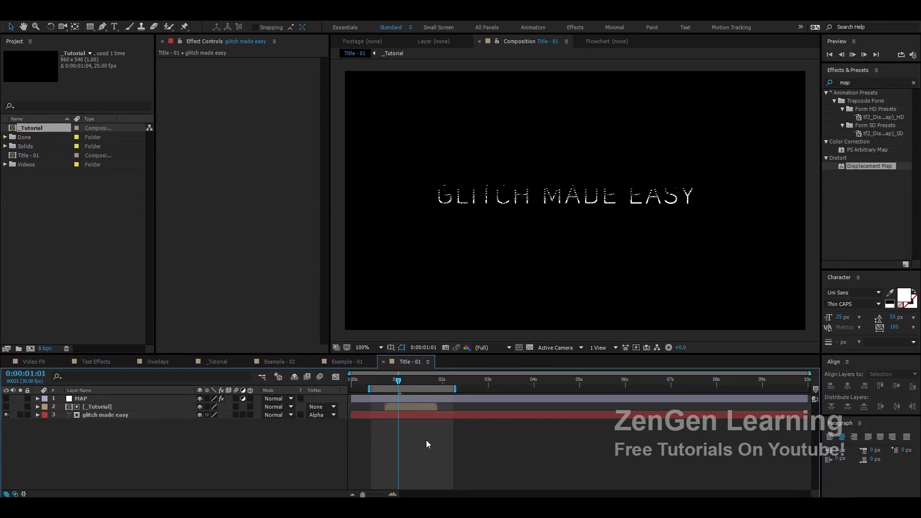